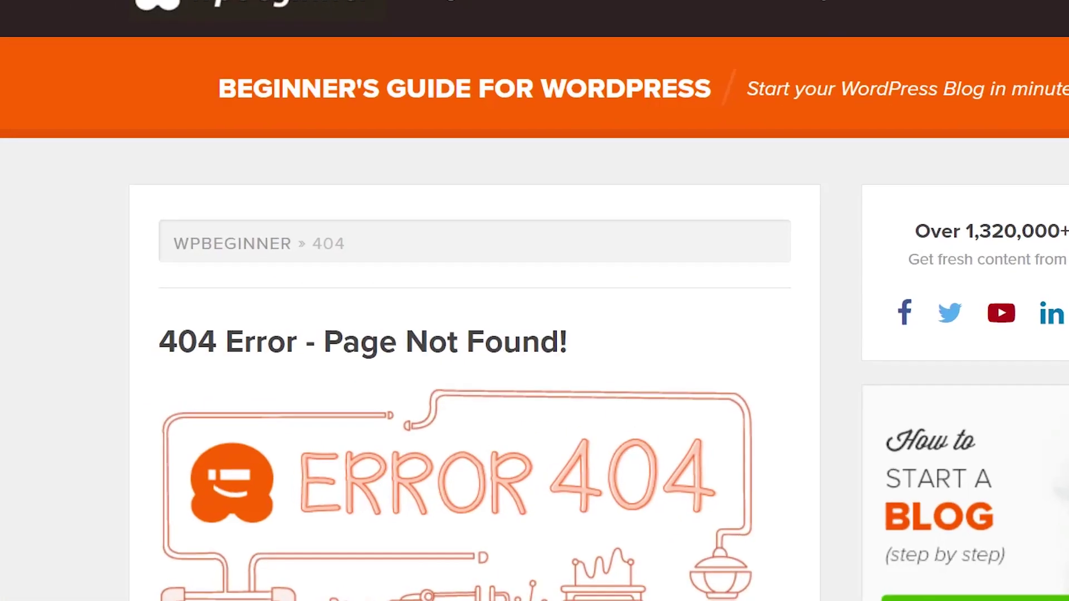
Scroll through WPBeginner's example 404 page to see its guide button and archives
scroll(154, 362, "down", 8)
scroll(155, 363, "down", 10)
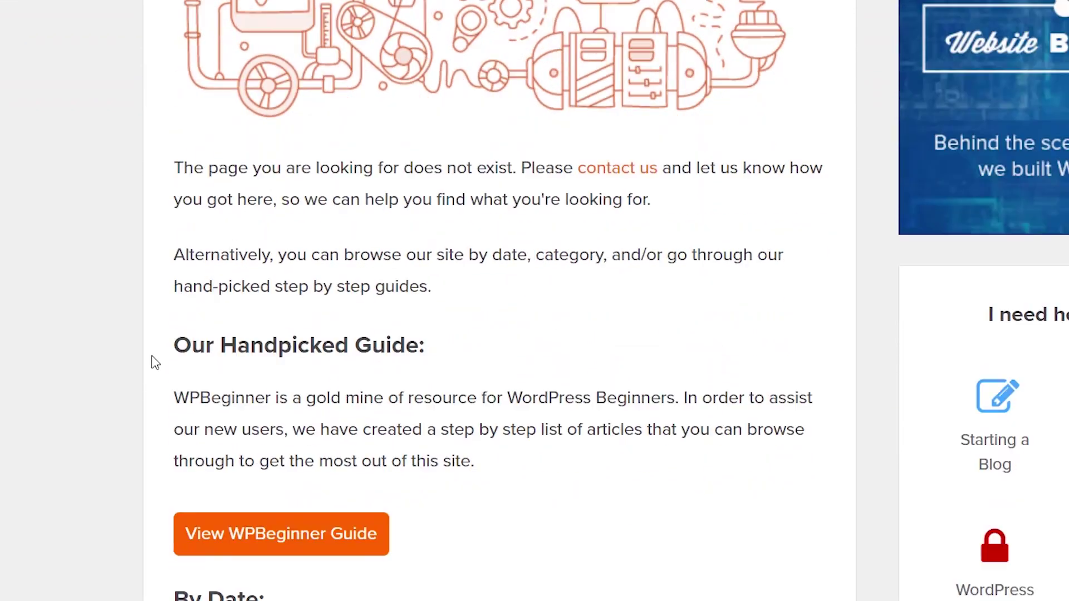
scroll(152, 357, "down", 3)
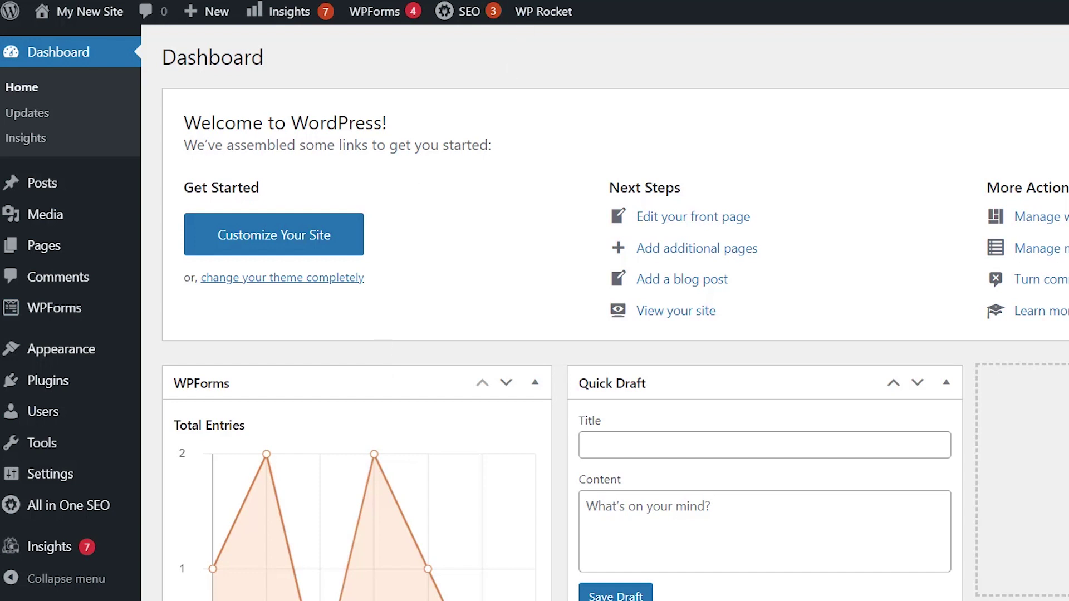
Go to seedprod.com in a new tab and sign in to the SeedProd account
left_click(411, 17)
type("see")
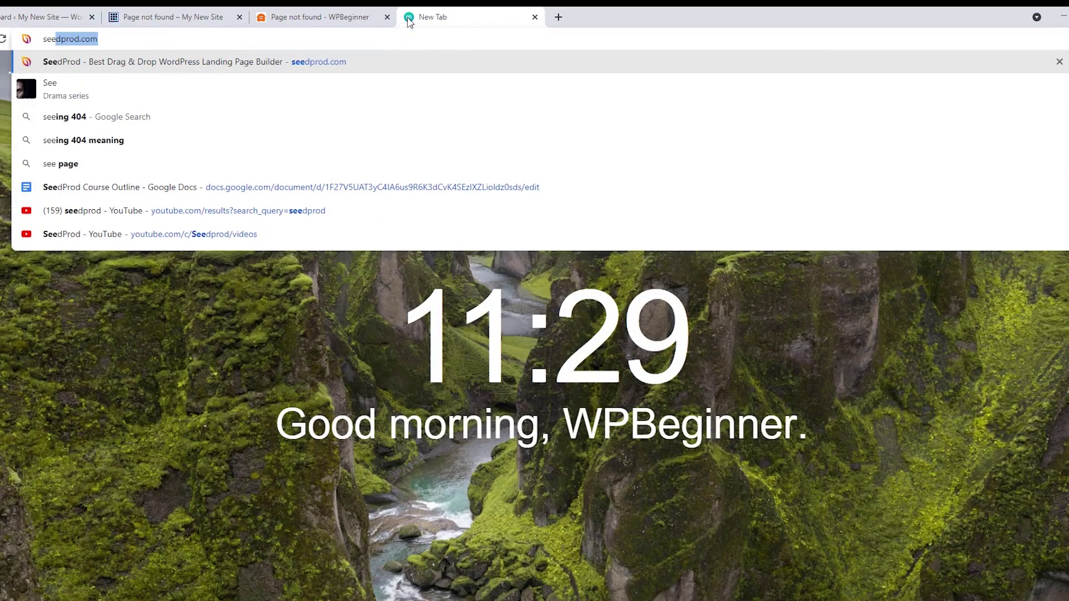
key("Return")
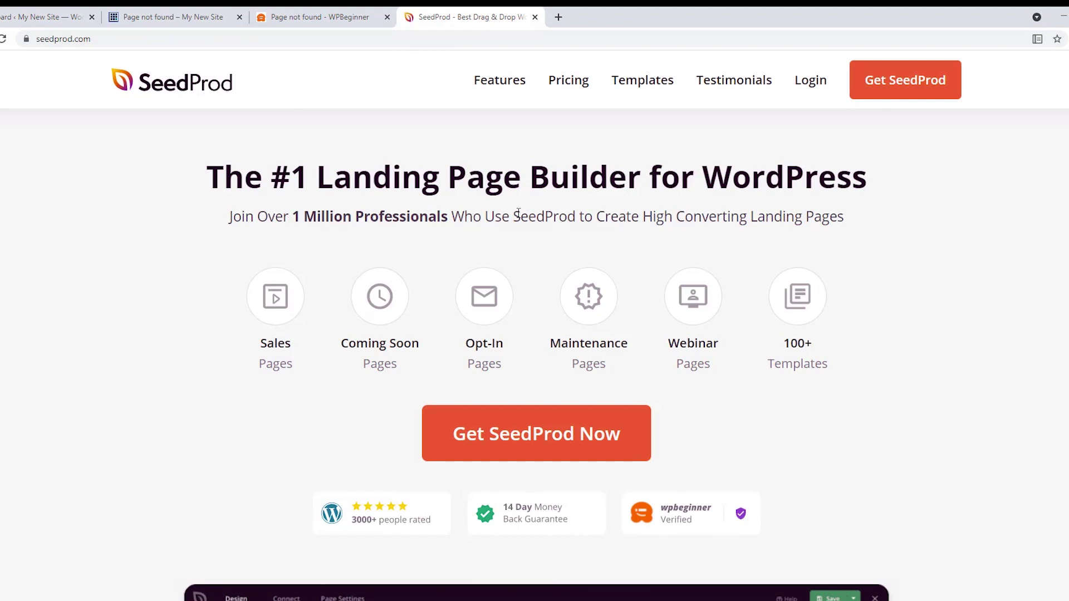
left_click(816, 94)
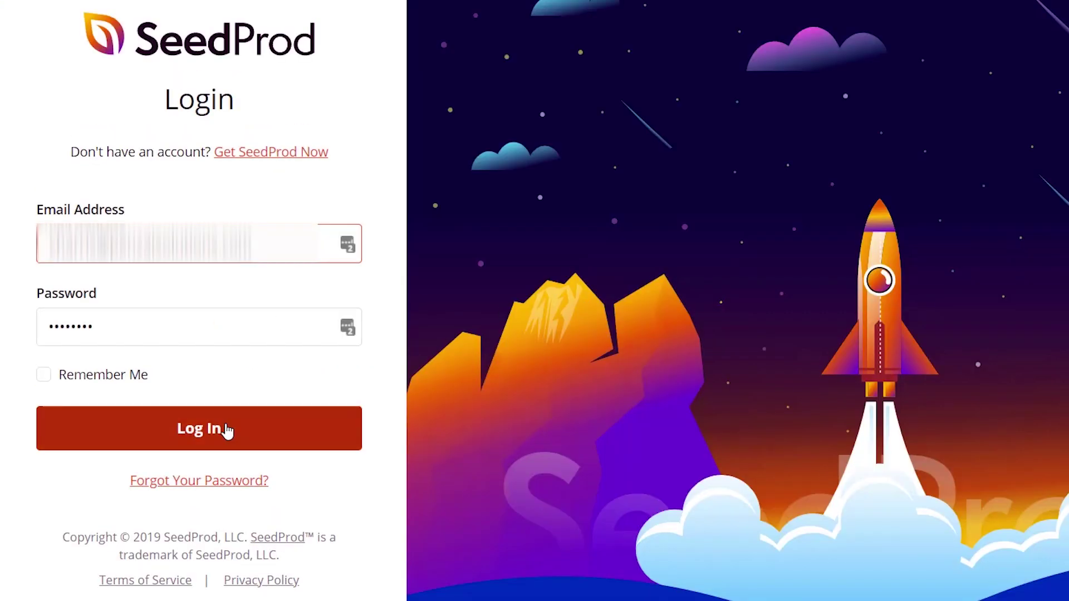
left_click(291, 432)
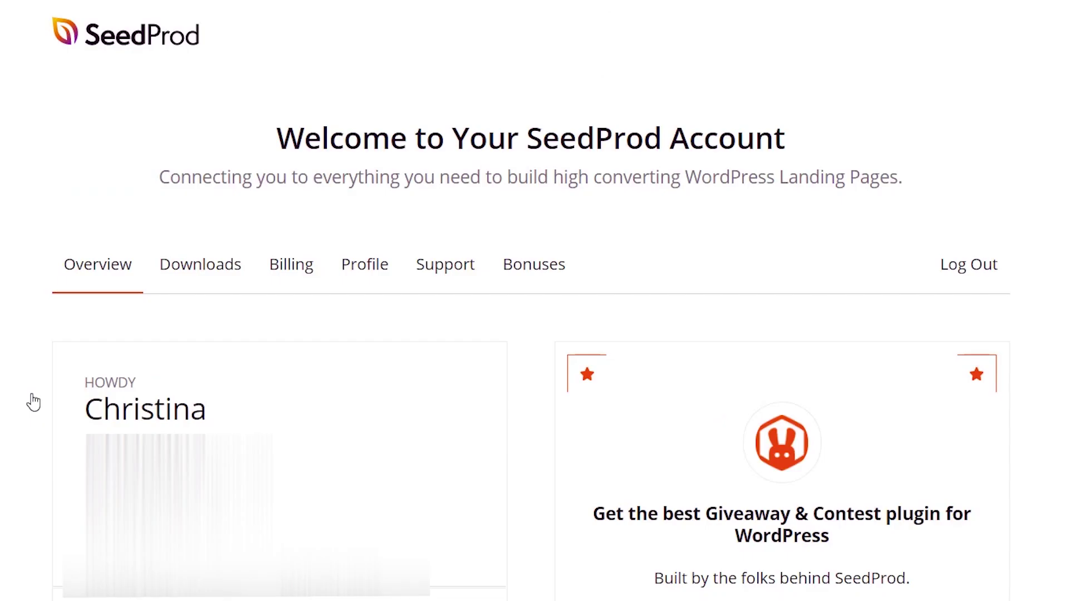
Open the account's Downloads area and copy the Landing Page Pro license key
scroll(877, 103, "down", 2)
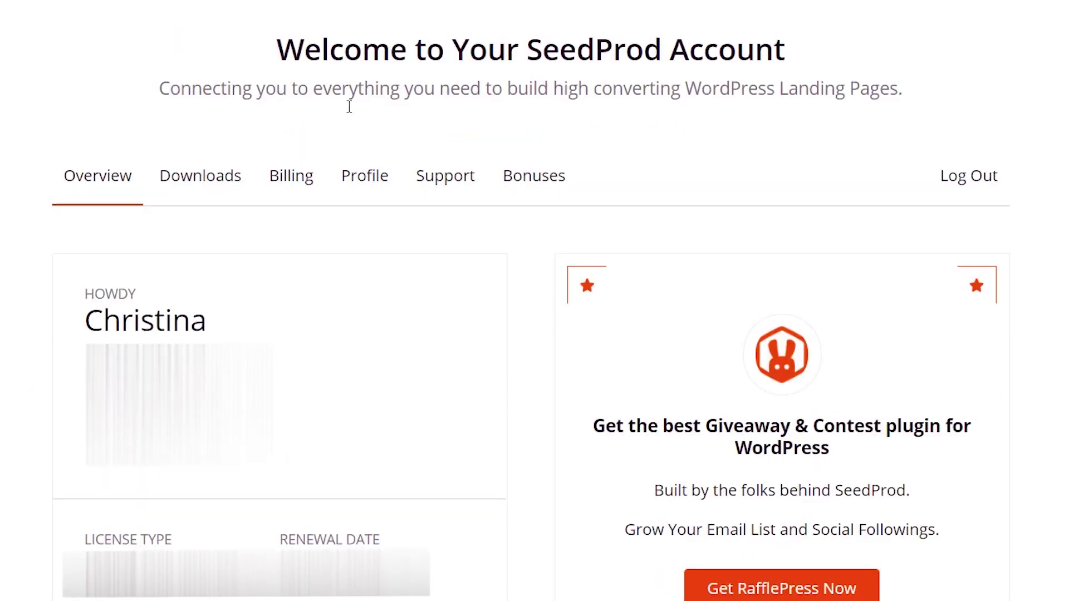
left_click(195, 192)
scroll(626, 208, "down", 10)
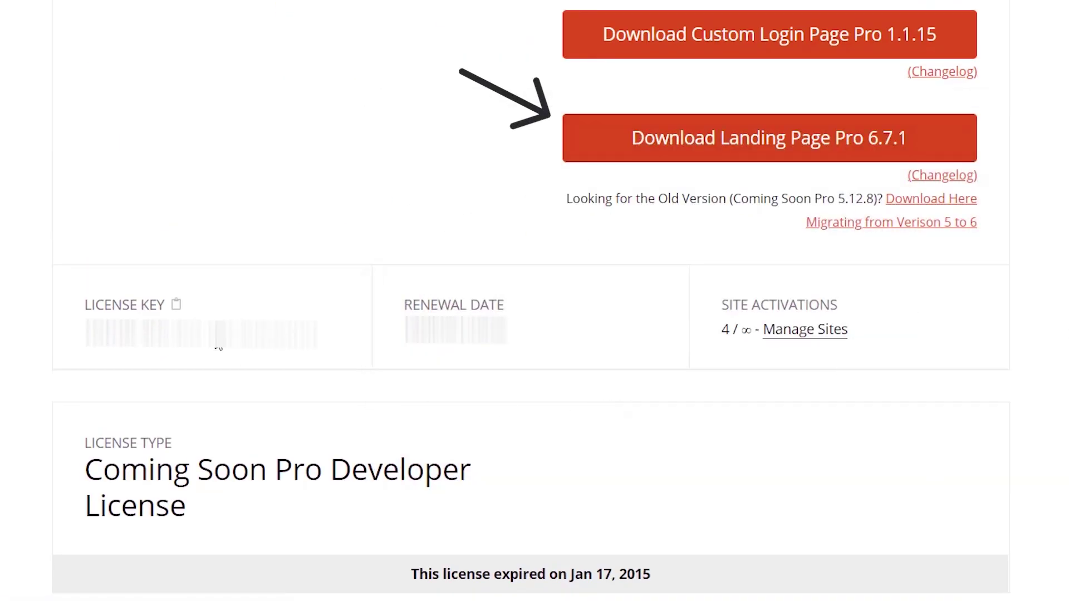
left_click(175, 305)
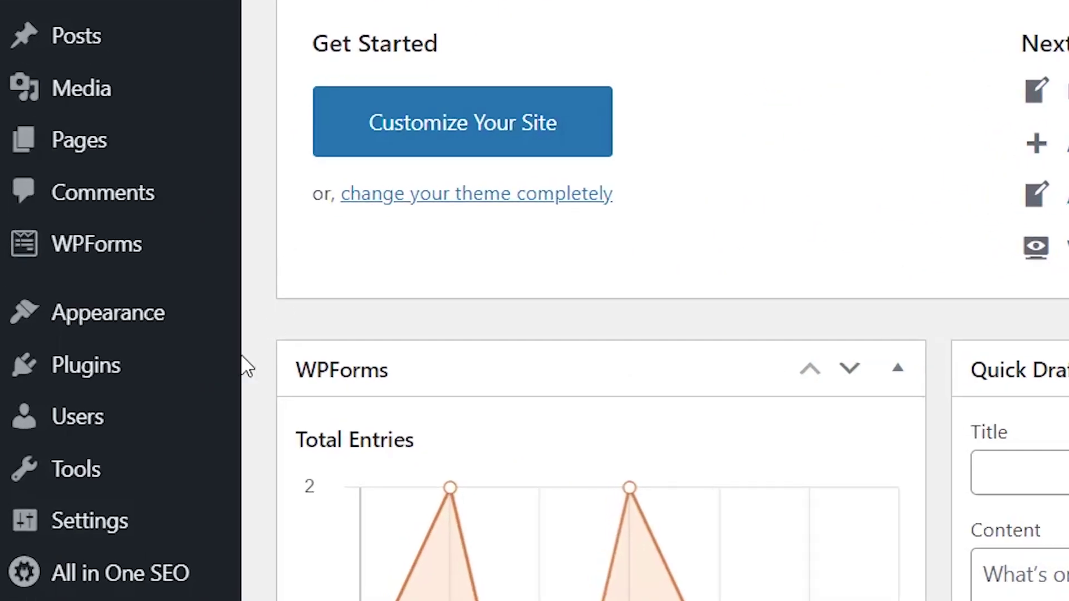
Upload seedprod-coming-soon-pro-5-6.7.1.zip through Plugins > Add New, install it and activate it
mouse_move(76, 369)
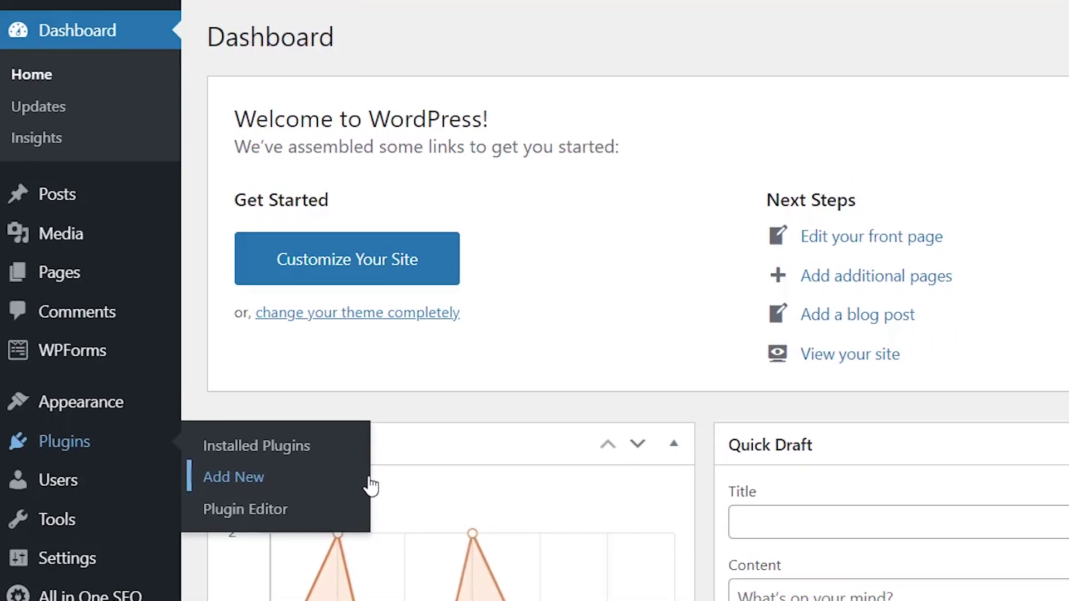
left_click(467, 421)
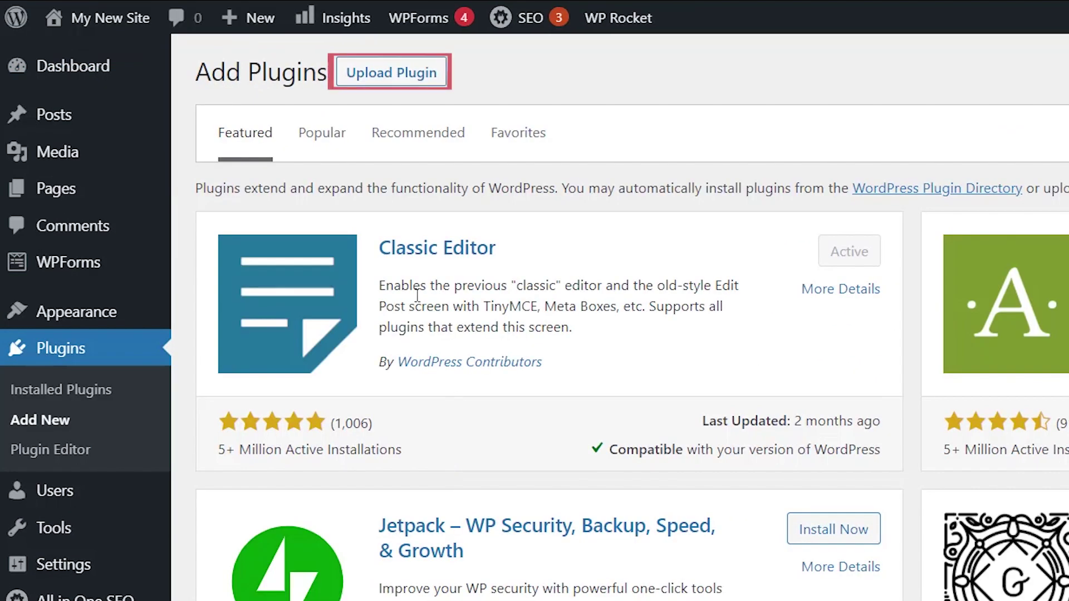
left_click(418, 73)
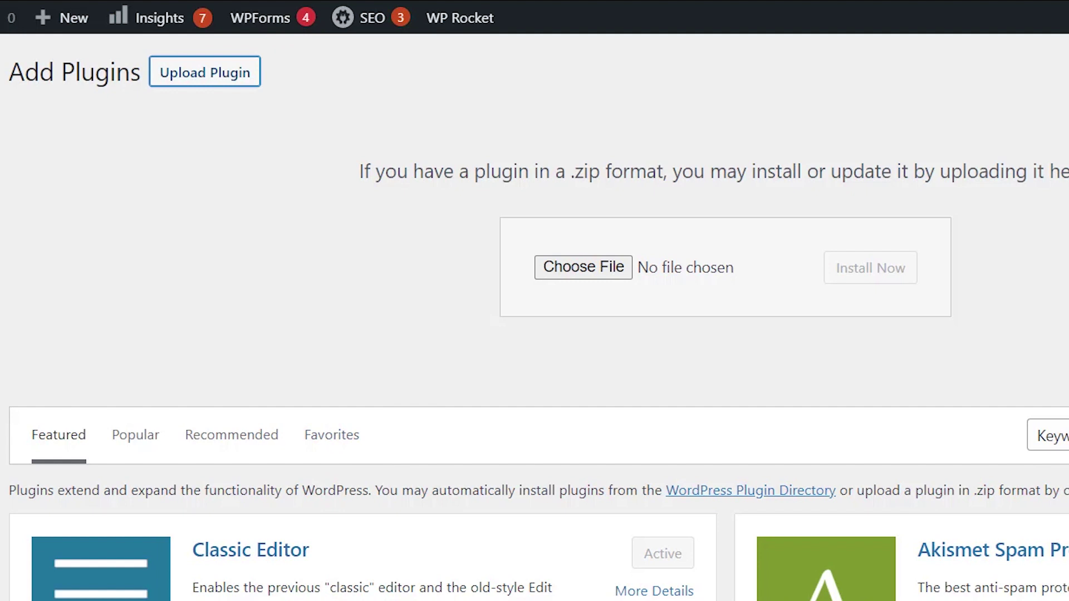
left_click_drag(406, 600, 589, 273)
left_click(889, 278)
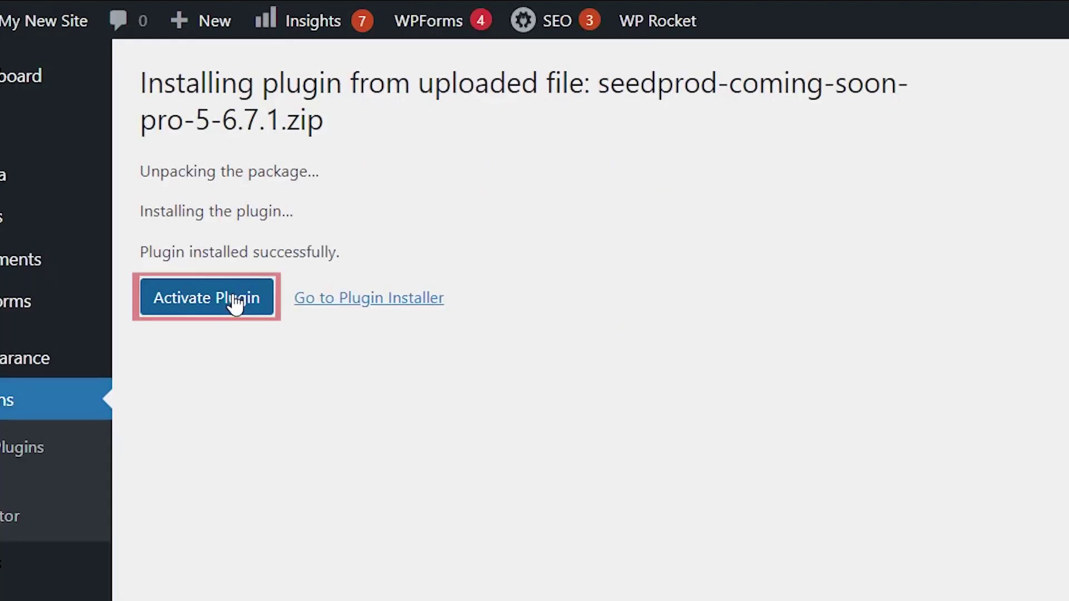
left_click(231, 304)
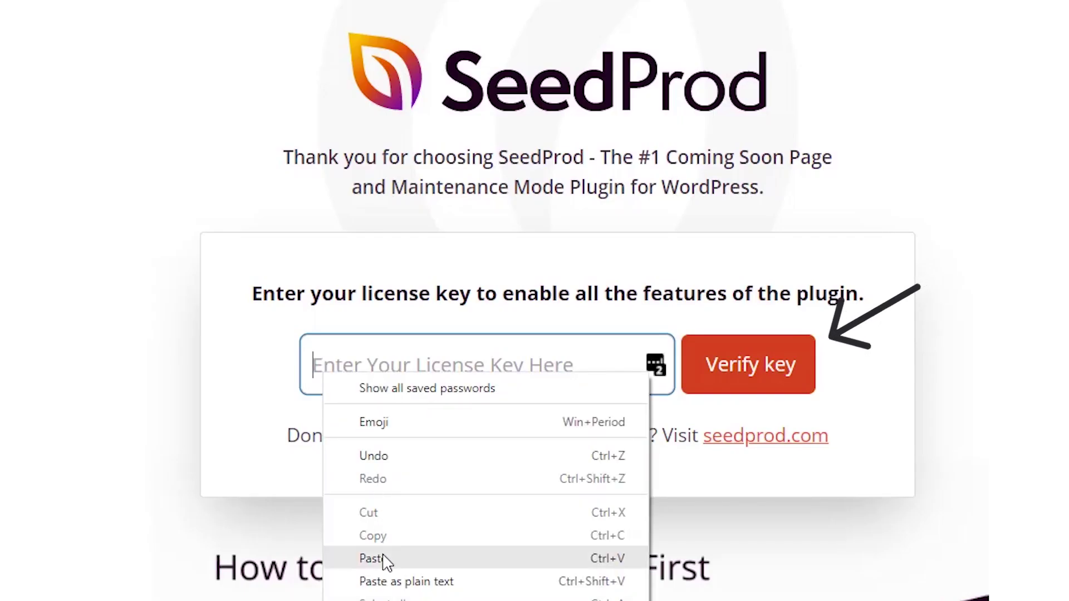
Paste and verify the SeedProd license key, then start setting up a 404 page
left_click(385, 559)
left_click(740, 381)
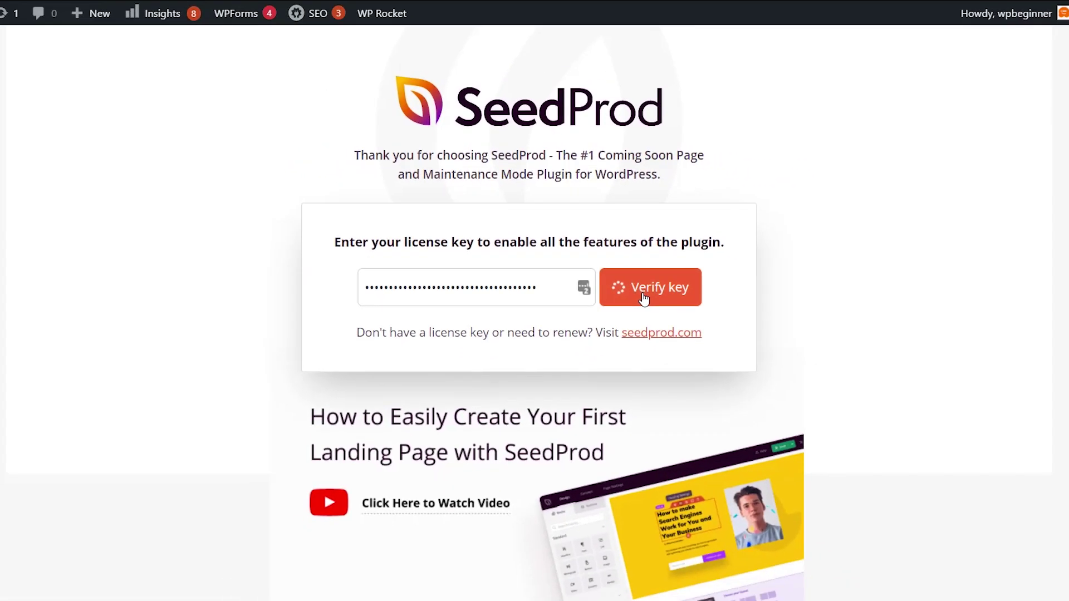
scroll(640, 298, "down", 2)
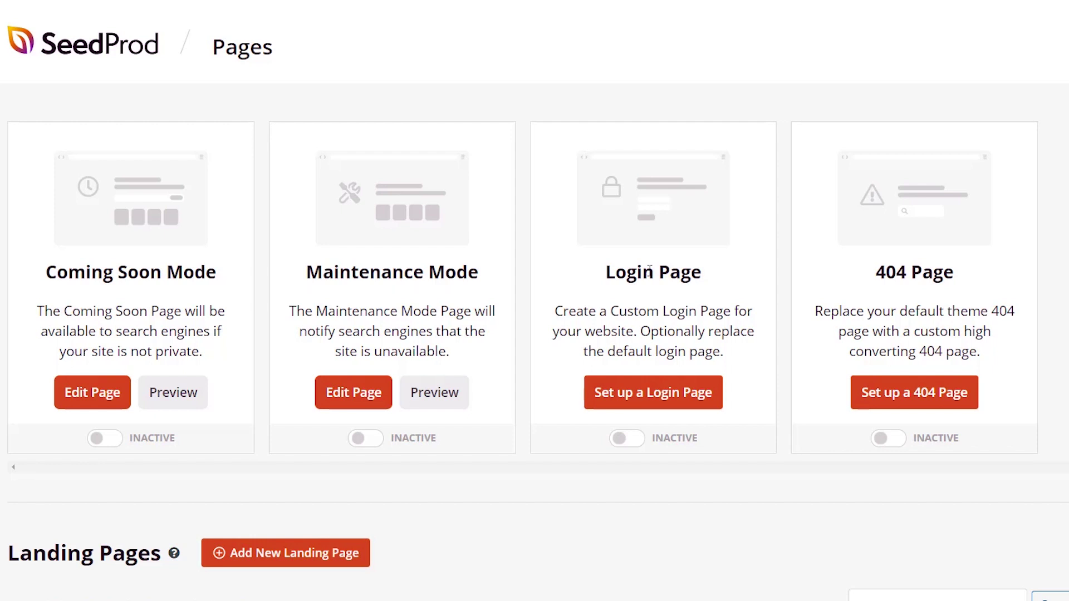
left_click(892, 397)
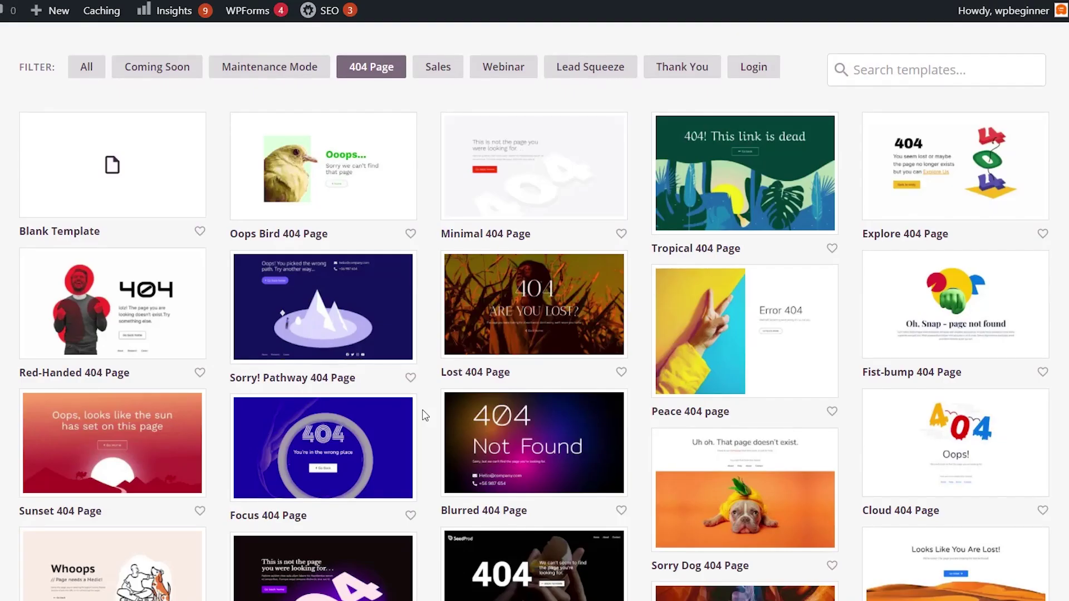
Scroll the 404 template gallery and choose the Oh No 404 Page template
scroll(424, 415, "down", 1)
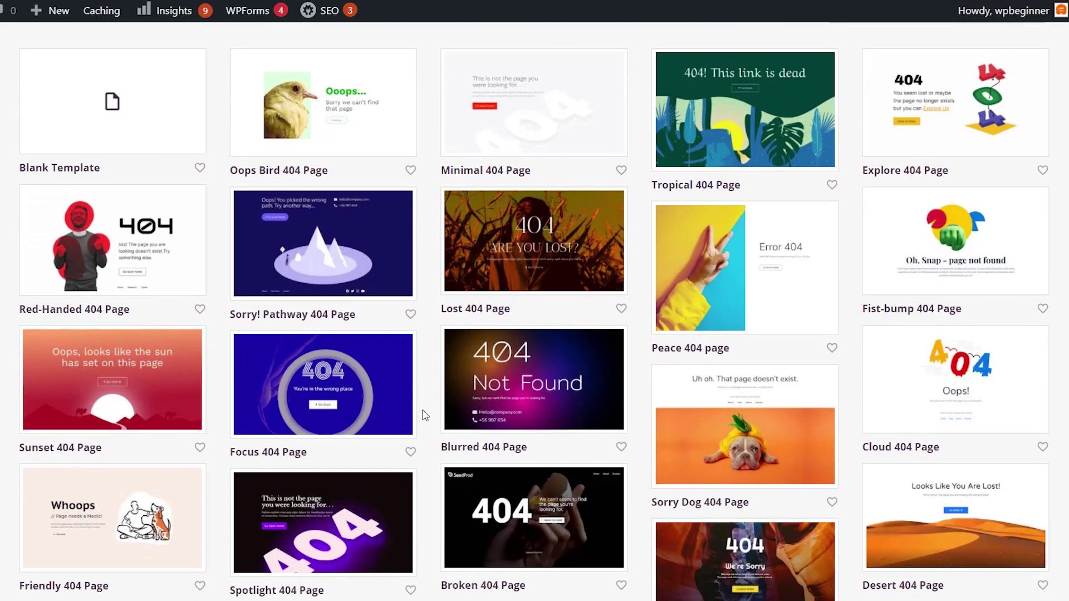
scroll(424, 415, "down", 1)
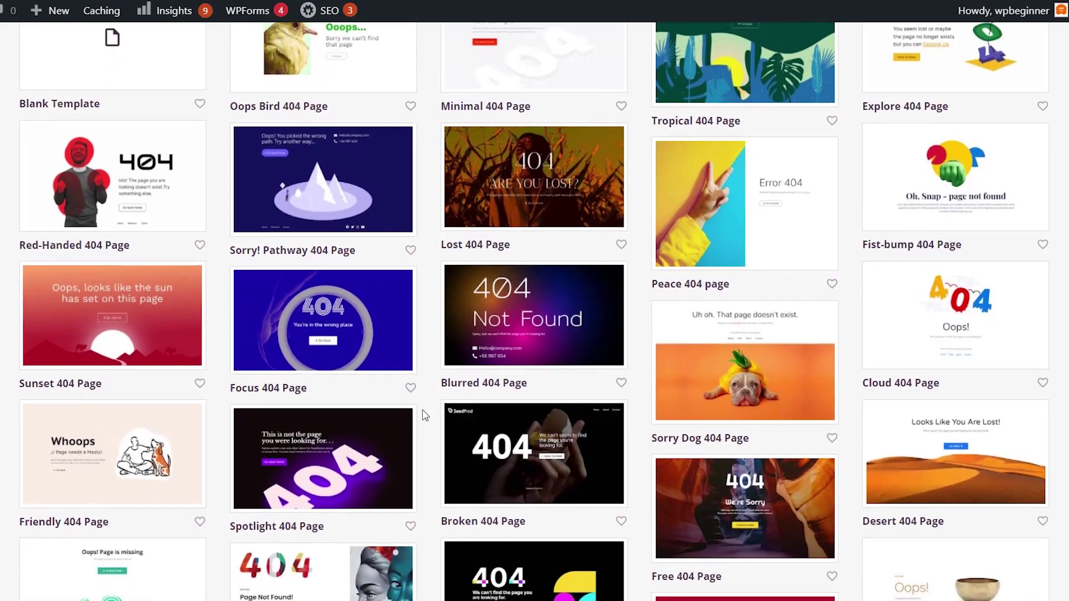
scroll(425, 415, "down", 1)
scroll(424, 415, "down", 1)
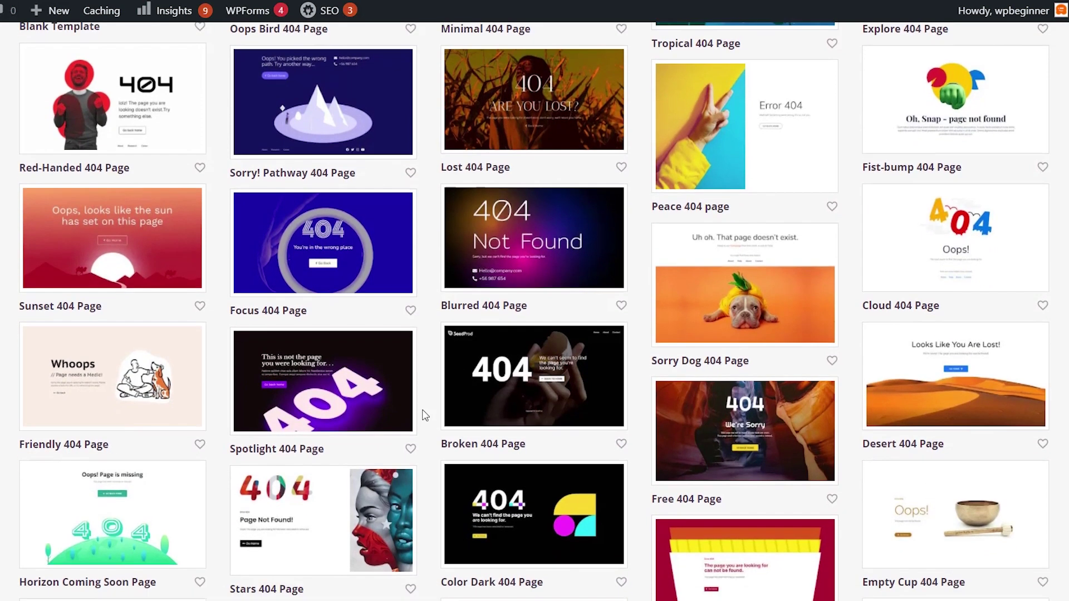
scroll(424, 415, "down", 4)
mouse_move(748, 413)
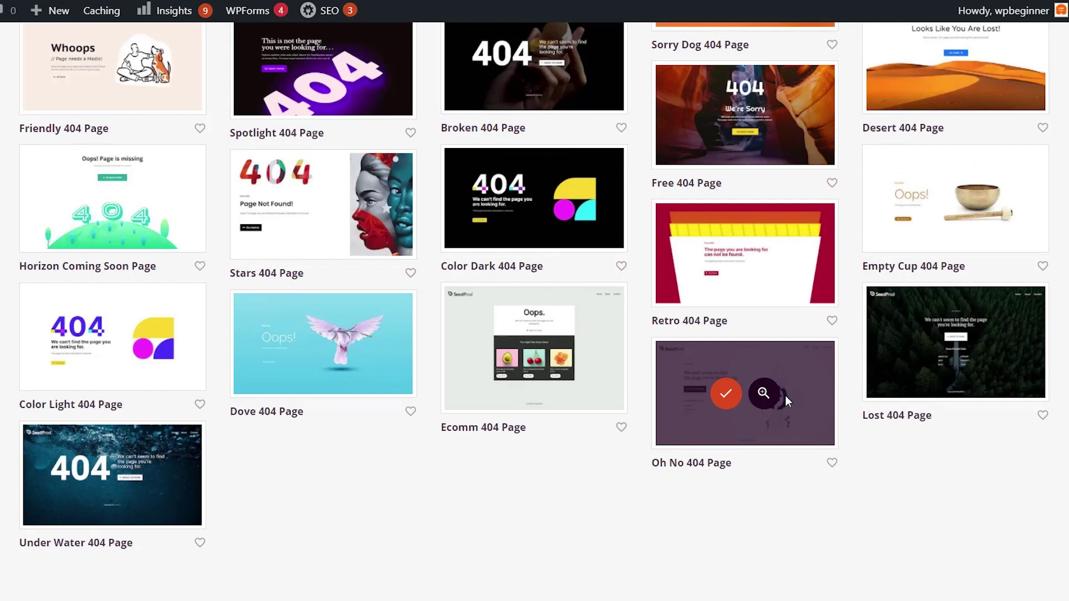
left_click(725, 395)
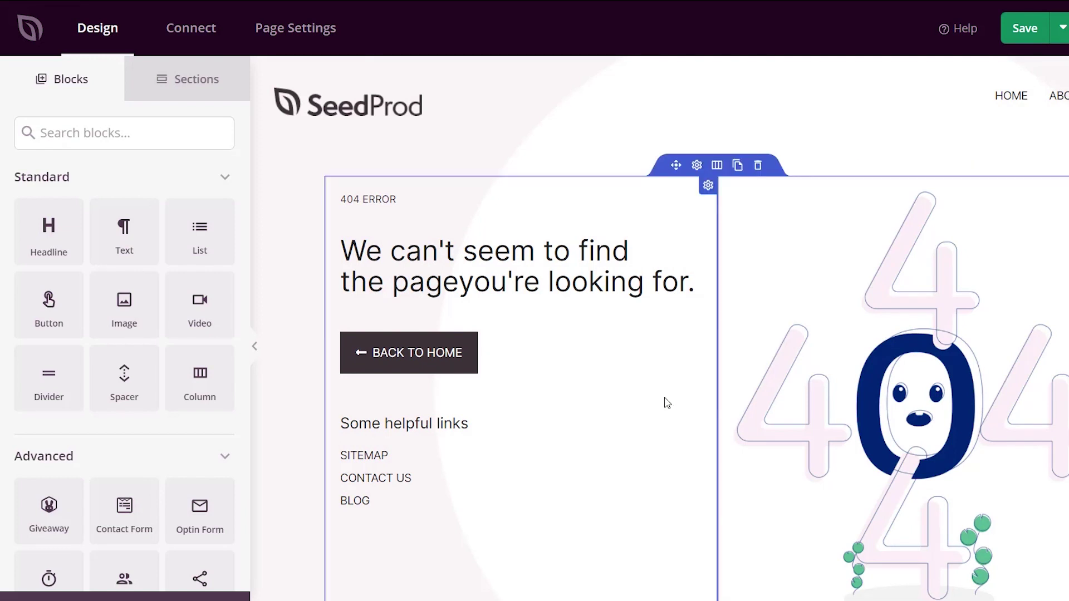
Inspect the 404 illustration image and its surrounding row settings, then return to Blocks
scroll(667, 402, "down", 1)
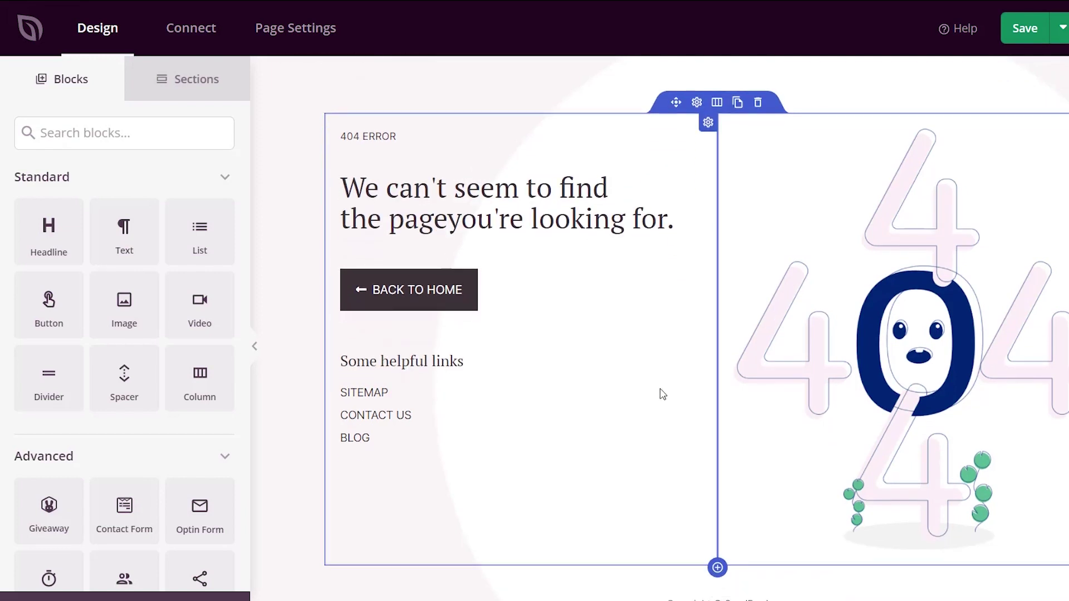
left_click(904, 319)
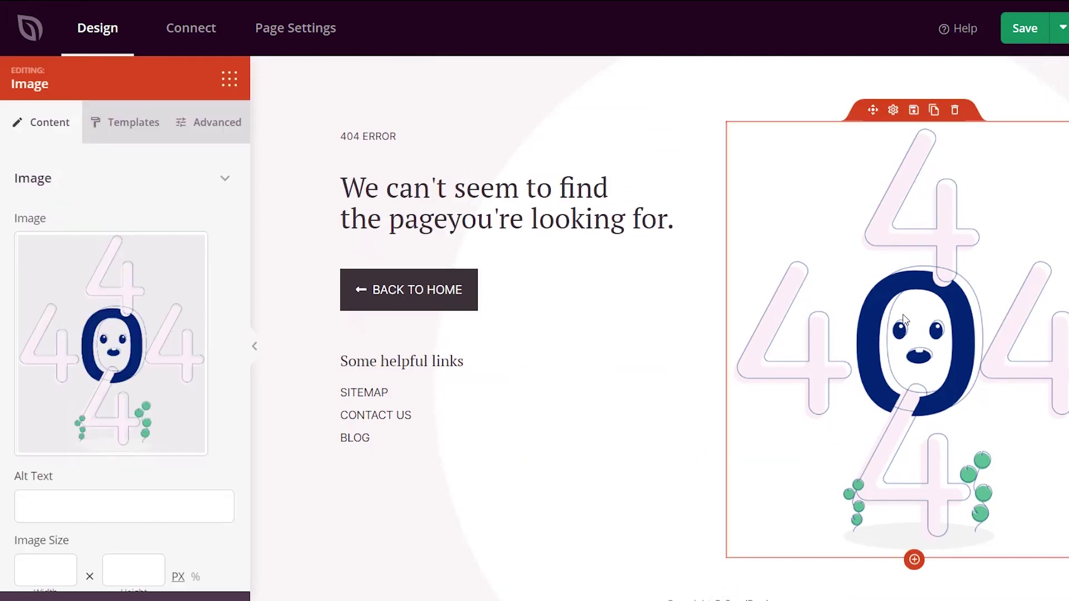
mouse_move(132, 347)
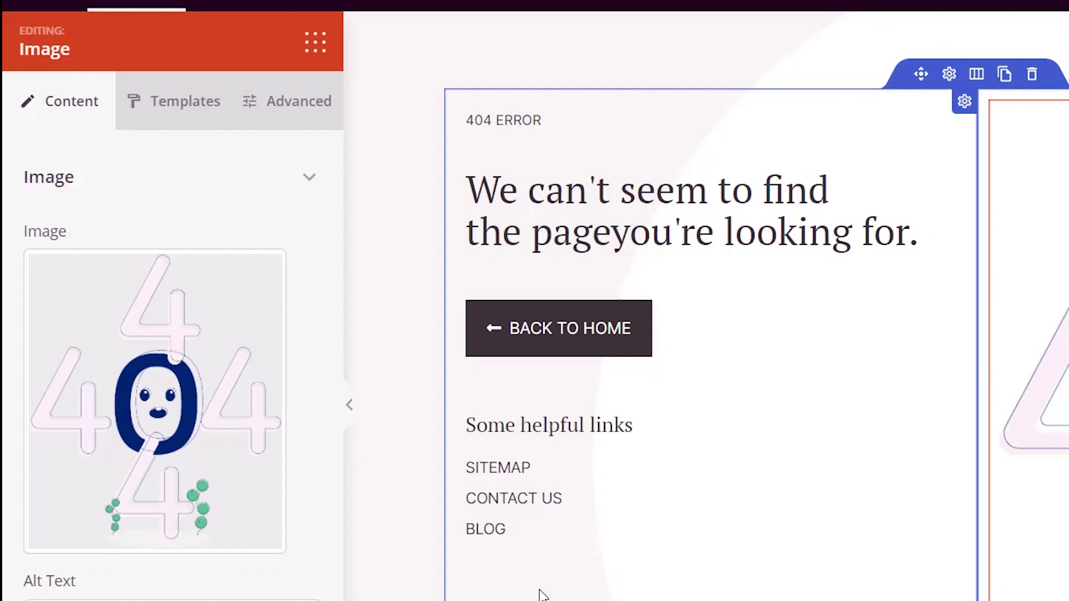
left_click(543, 595)
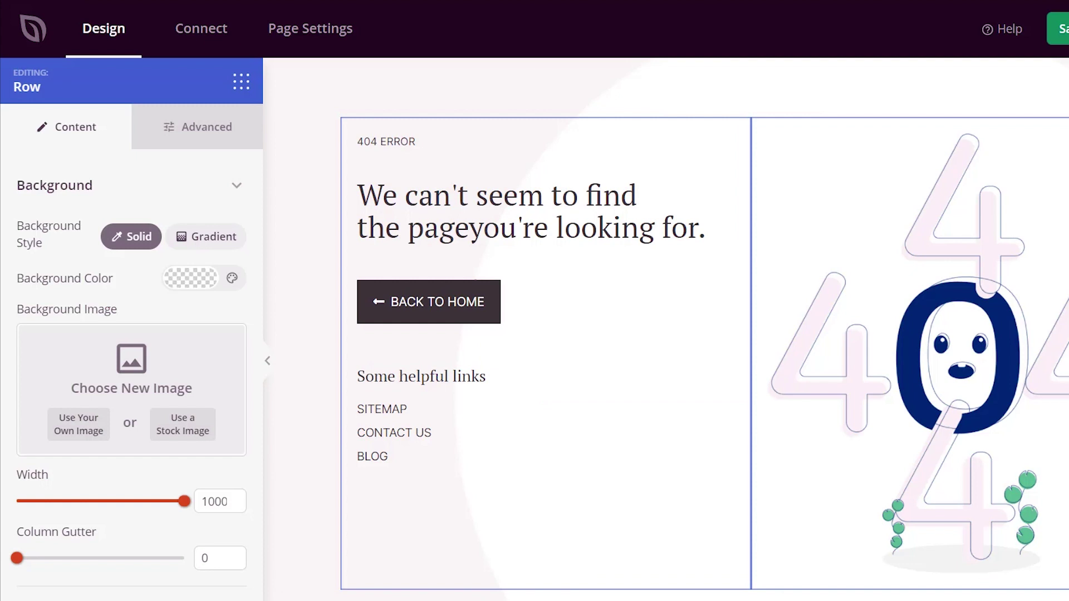
left_click(241, 82)
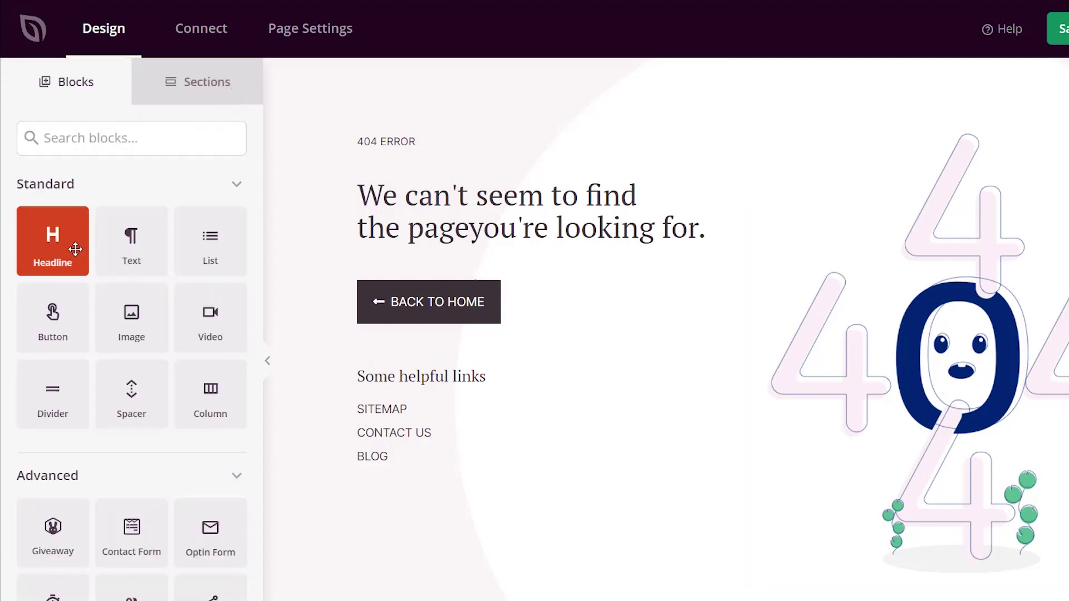
Add a left-aligned headline reading 'Our Handpicked Guide' under the main heading
left_click_drag(75, 249, 538, 287)
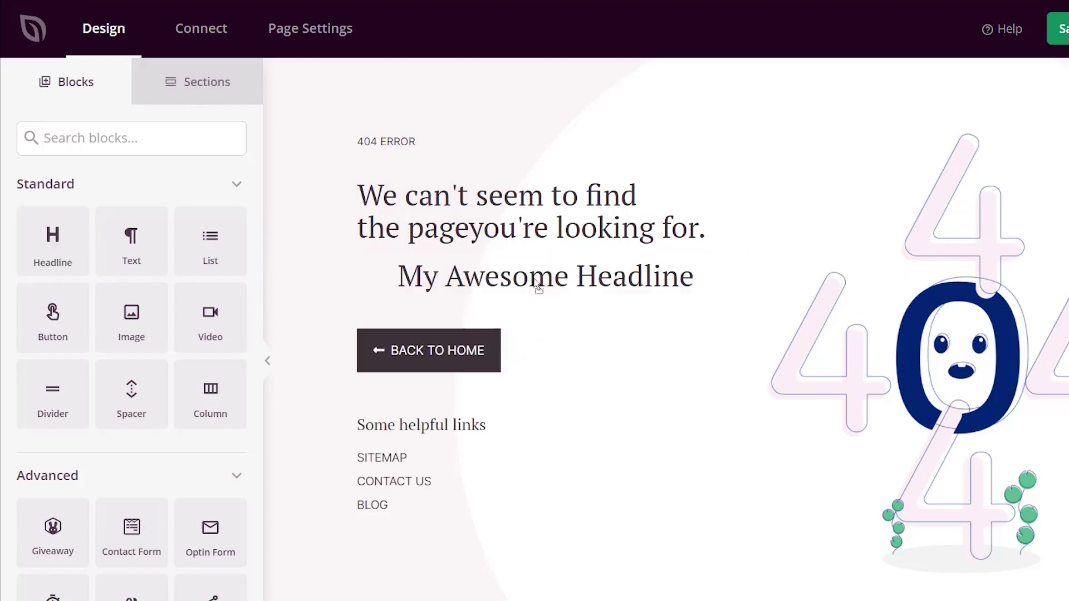
triple_click(538, 287)
type("Our Hand")
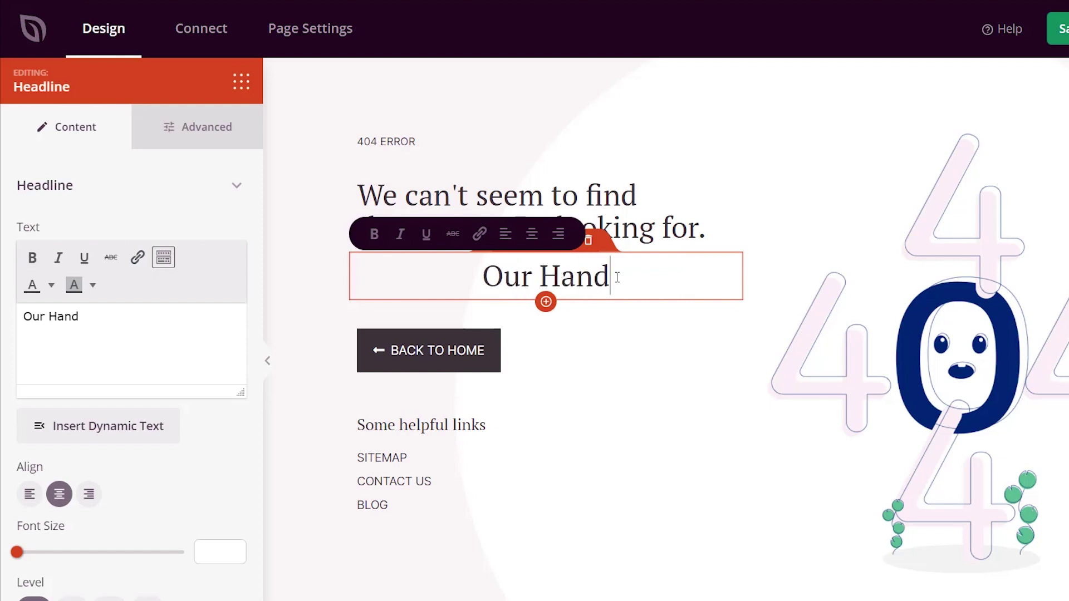
type("picked Guide")
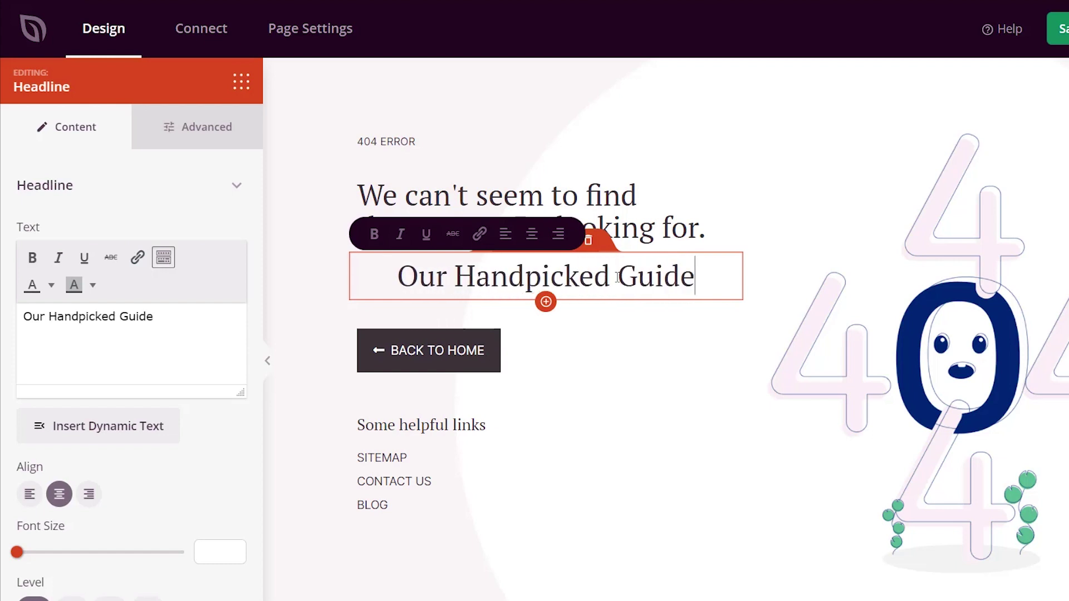
left_click(506, 234)
left_click(452, 351)
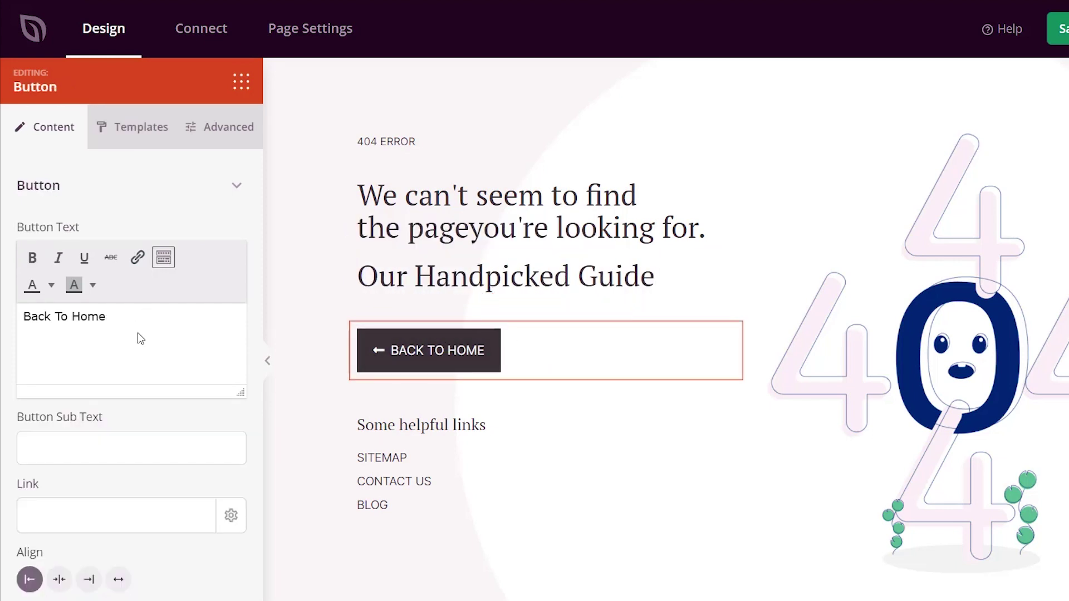
left_click_drag(141, 339, 12, 313)
type("View the Guid")
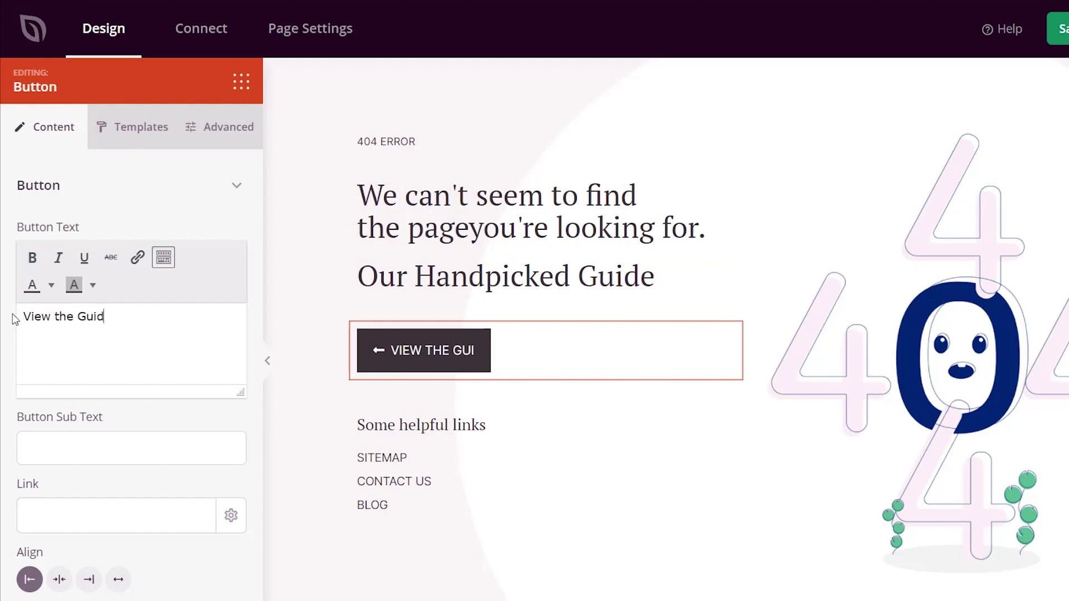
type("e")
scroll(172, 372, "down", 2)
left_click(108, 392)
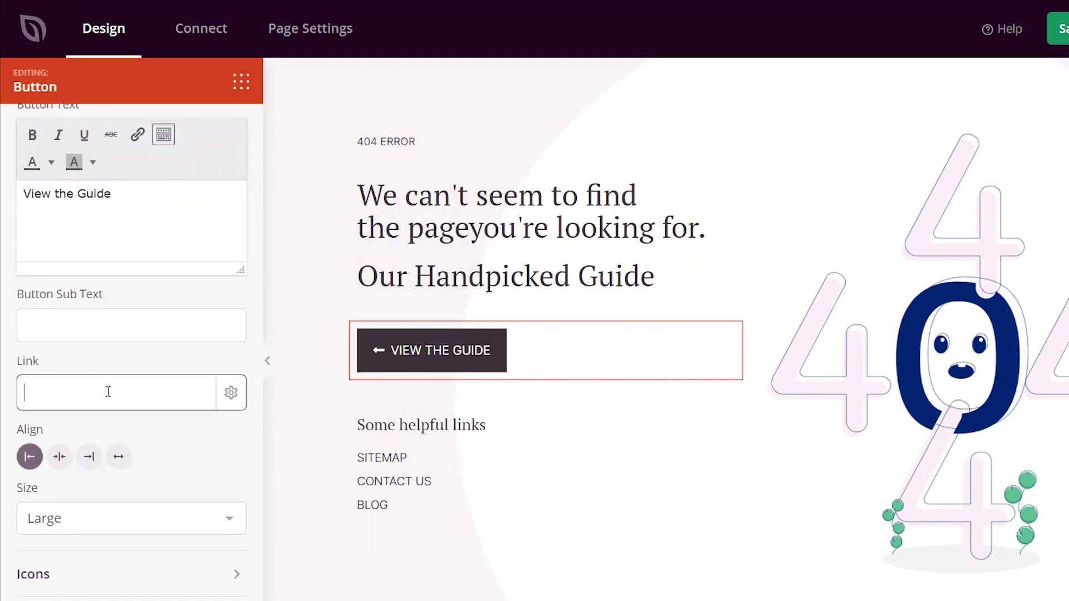
type("https://startawpsite.com/guide")
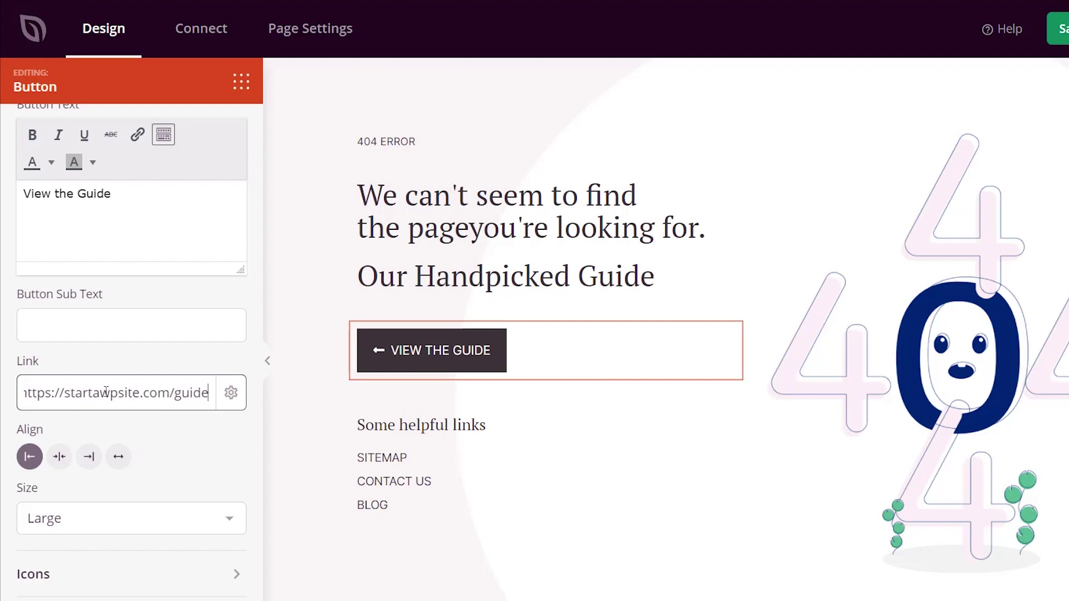
left_click(312, 318)
scroll(316, 319, "up", 2)
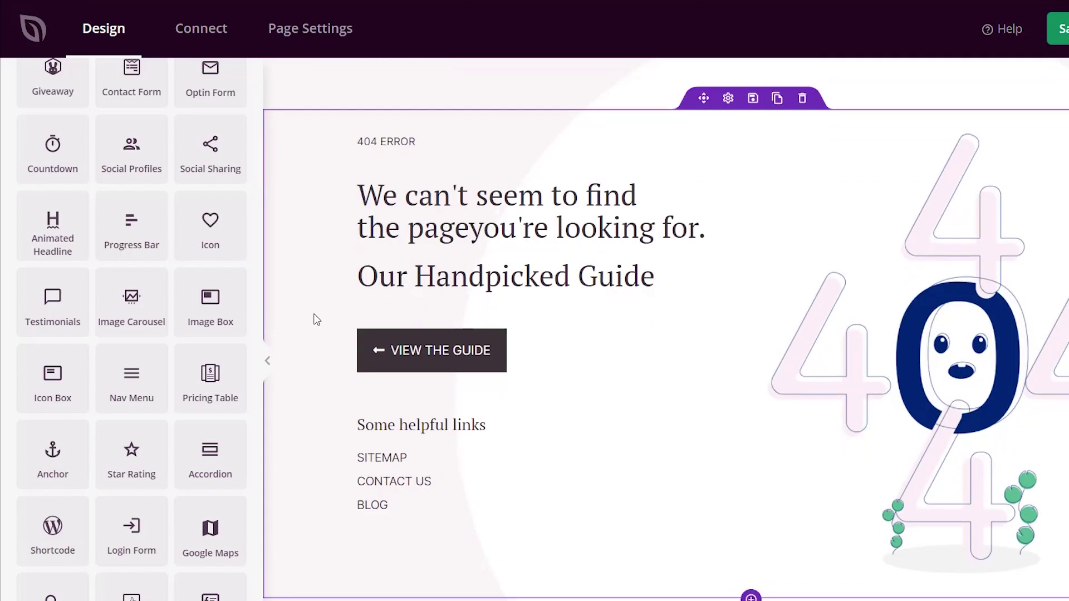
scroll(317, 319, "down", 1)
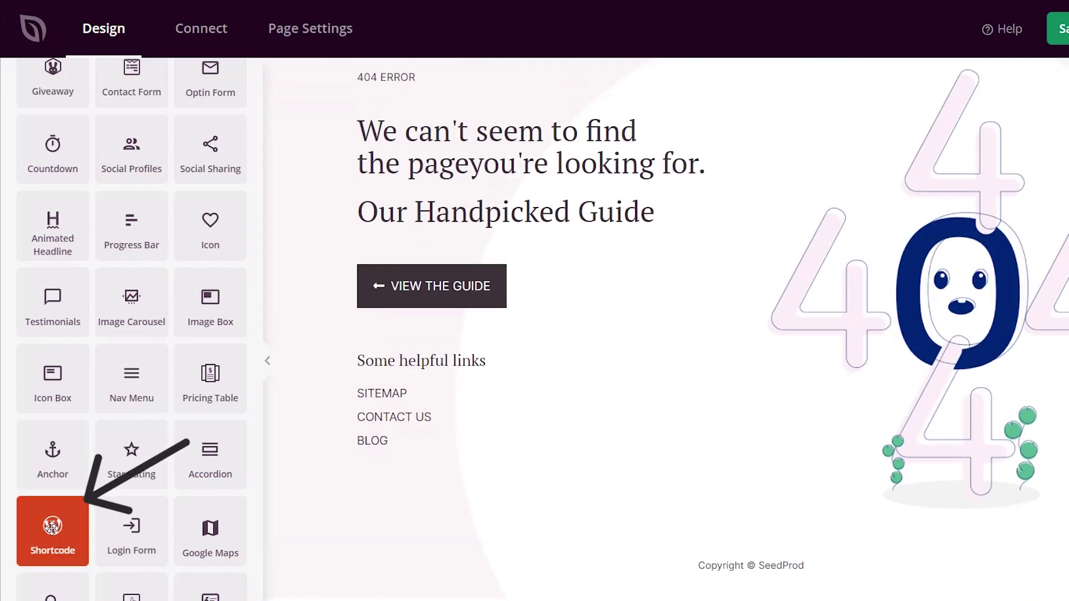
Drag a Shortcode block onto the page below the View the Guide button
left_click_drag(53, 526, 415, 352)
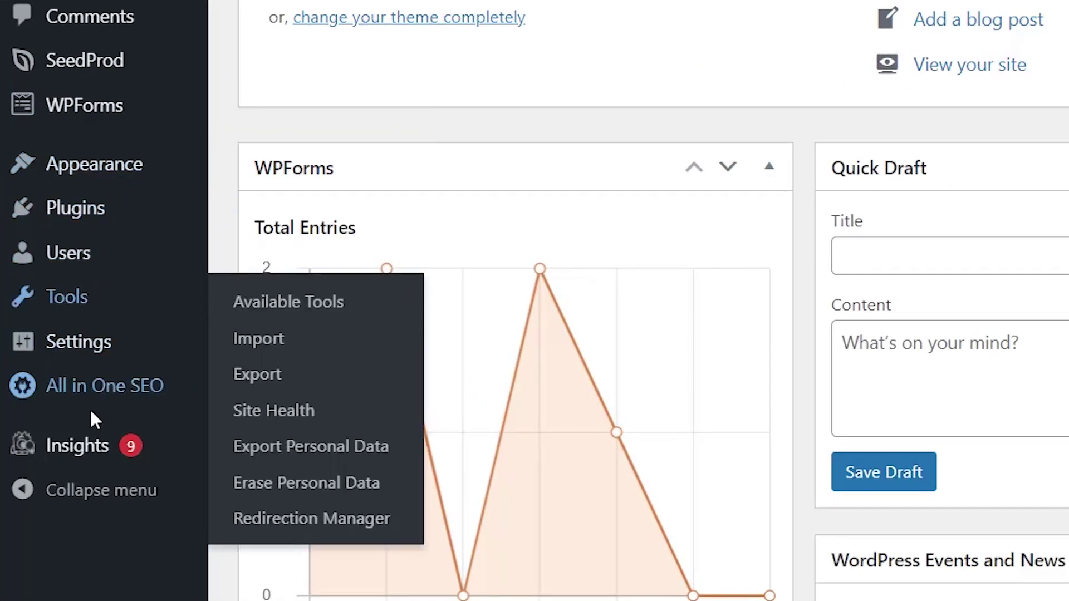
Open the MonsterInsights Popular Posts settings from the Insights menu in the admin sidebar
left_click(85, 444)
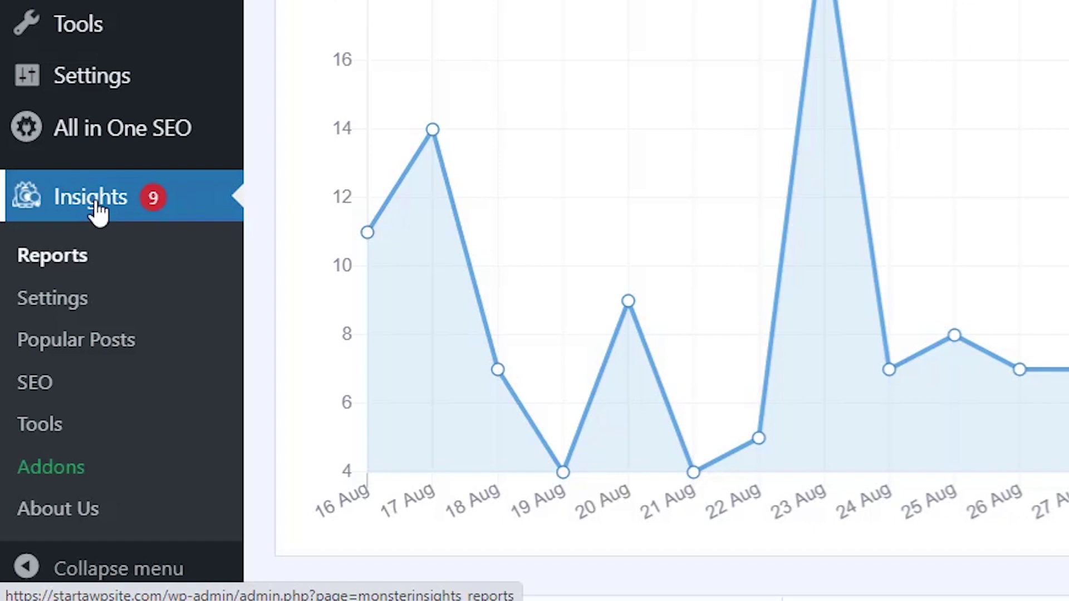
scroll(97, 212, "down", 3)
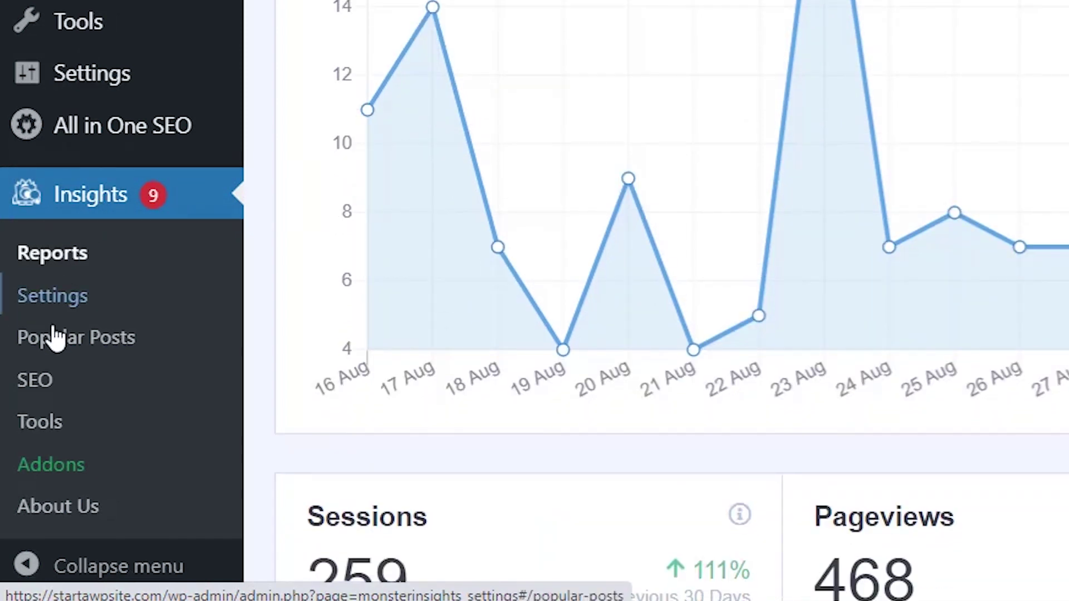
left_click(59, 351)
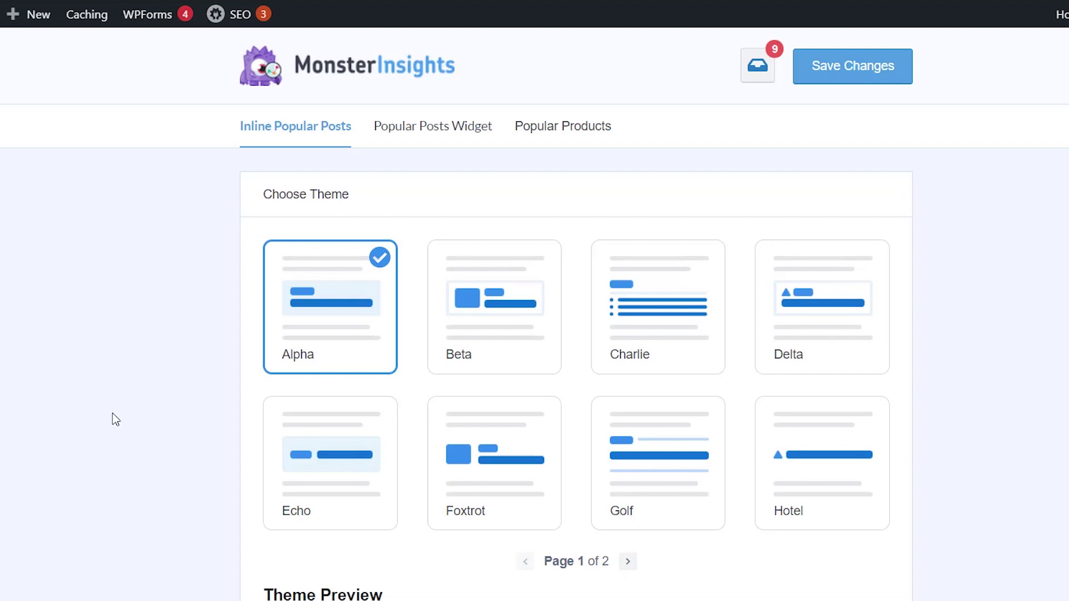
Set the Popular Posts Widget theme to Beta and save the changes
scroll(112, 413, "down", 1)
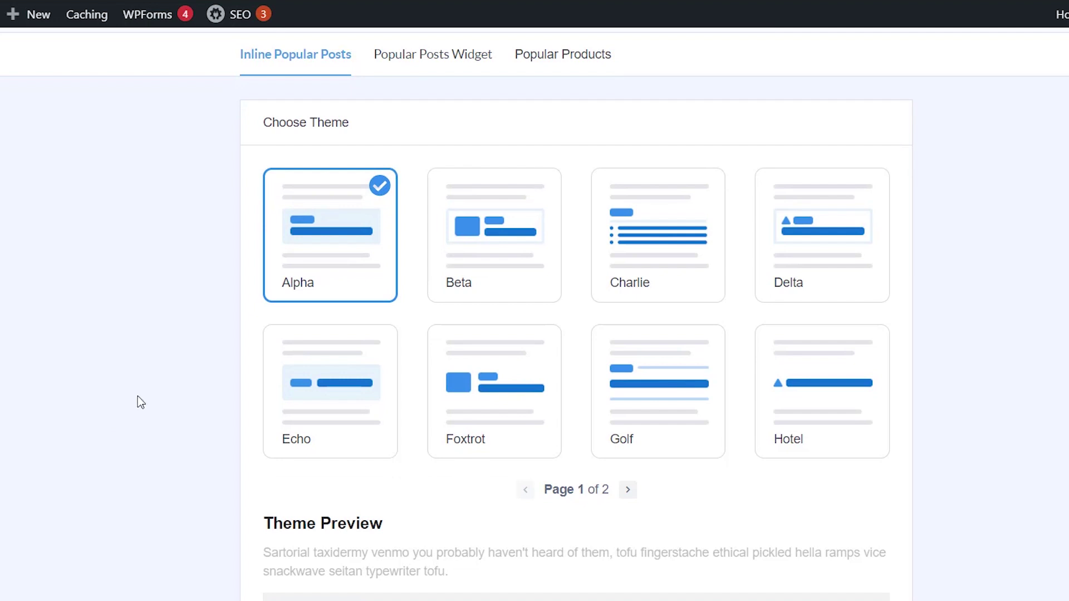
left_click(434, 56)
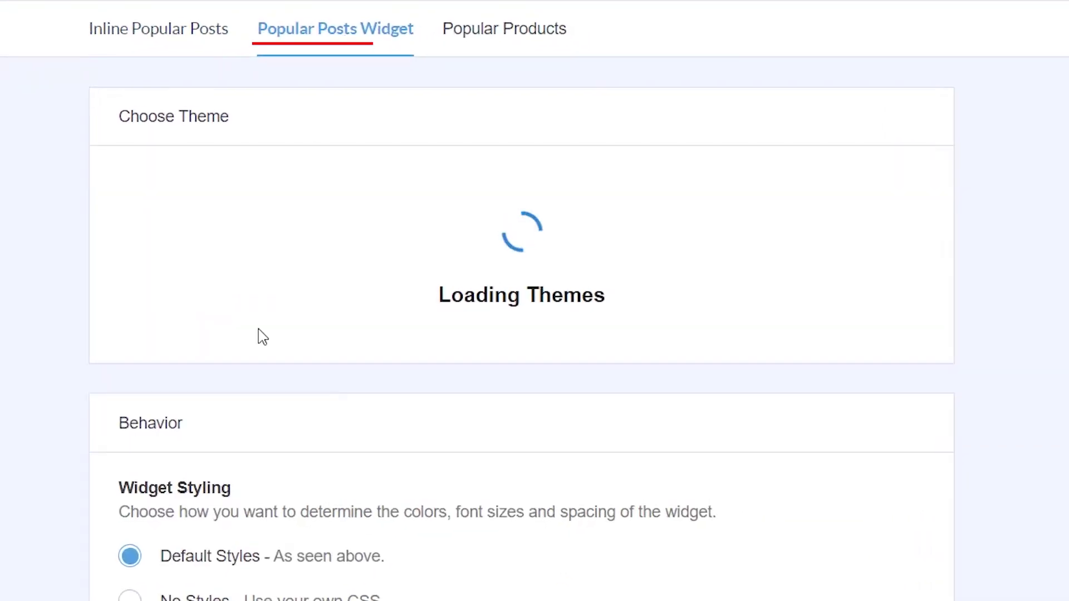
left_click(416, 312)
left_click(576, 379)
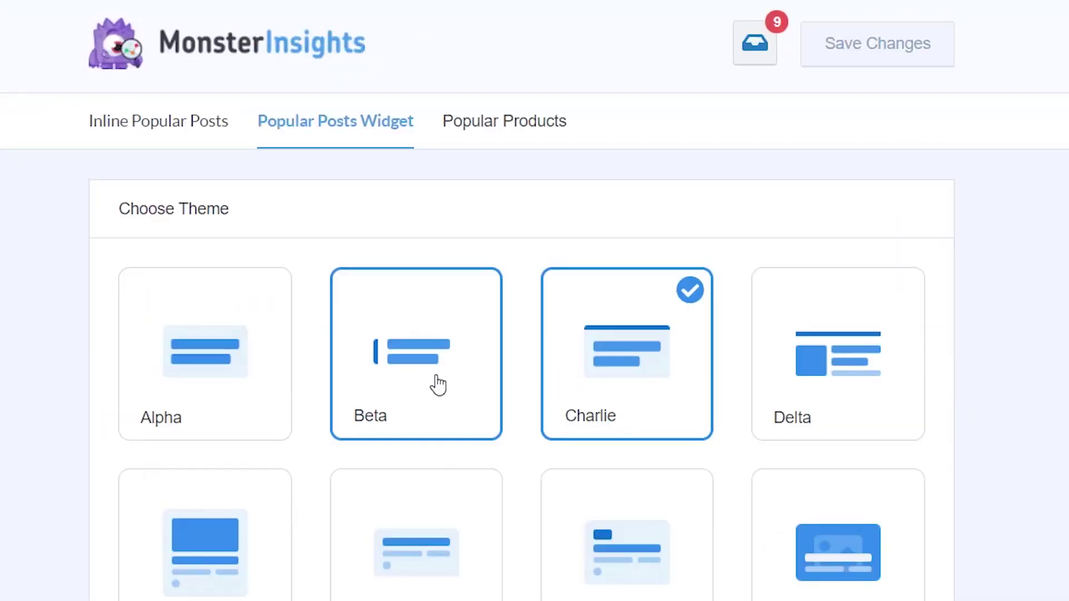
left_click(432, 382)
left_click(887, 60)
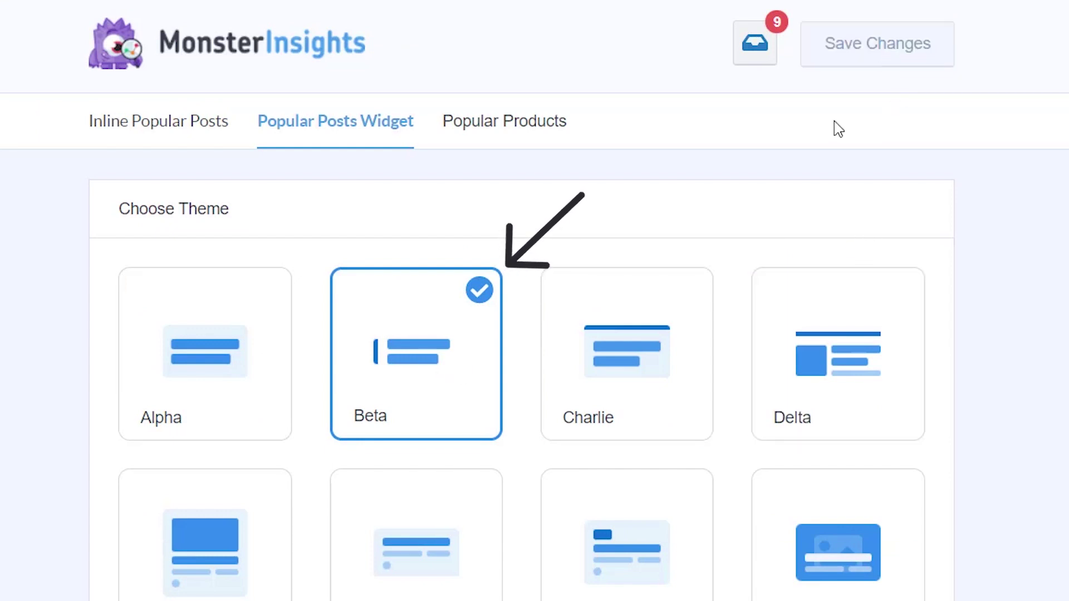
Copy the widget shortcode [monsterinsights_popular_posts_widget]
scroll(521, 488, "down", 20)
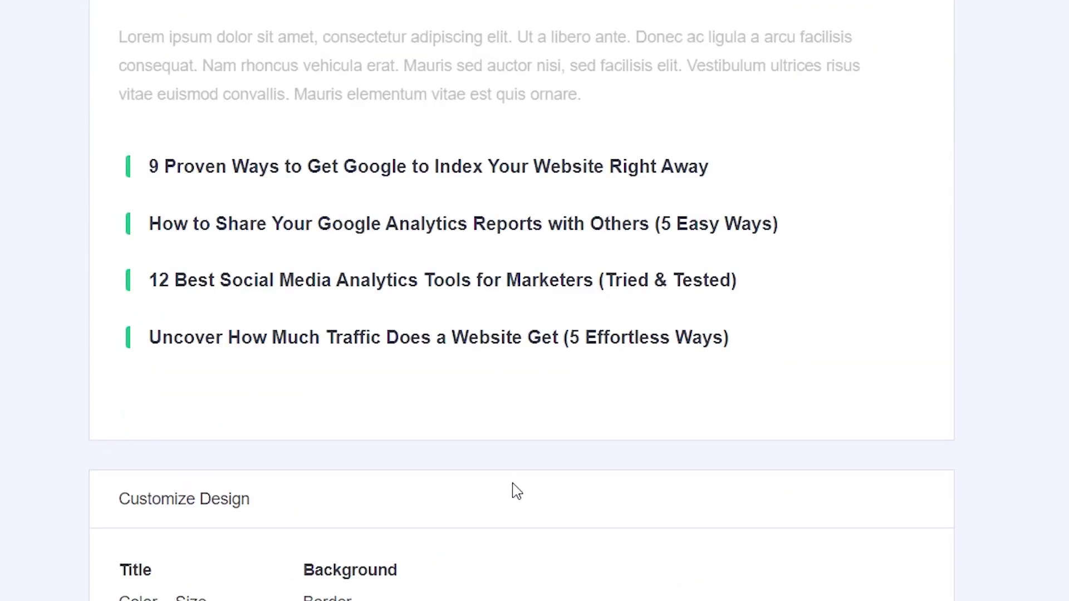
scroll(518, 492, "down", 20)
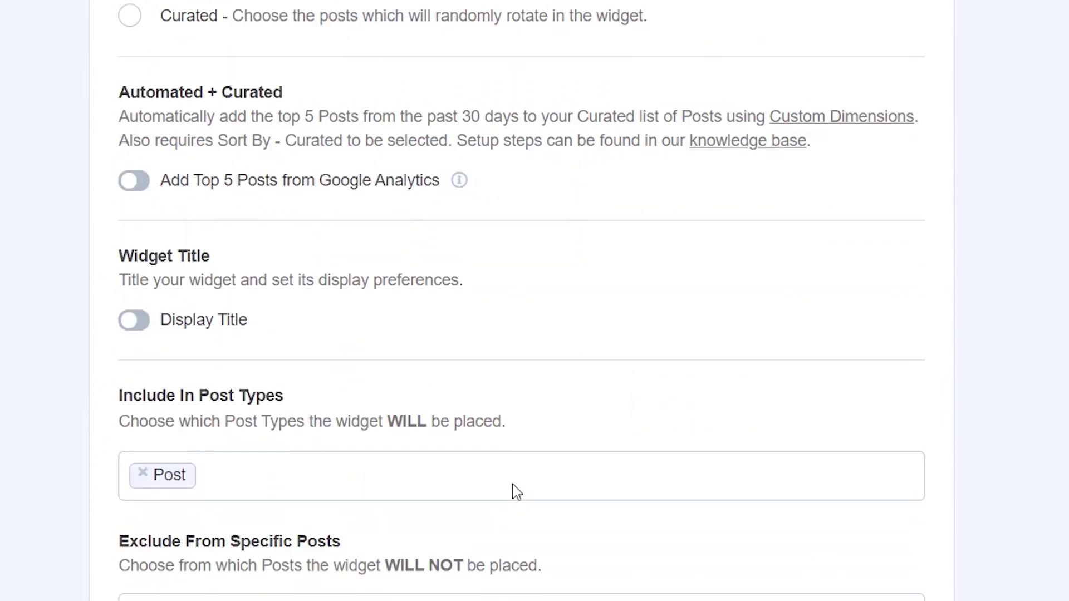
scroll(517, 358, "down", 2)
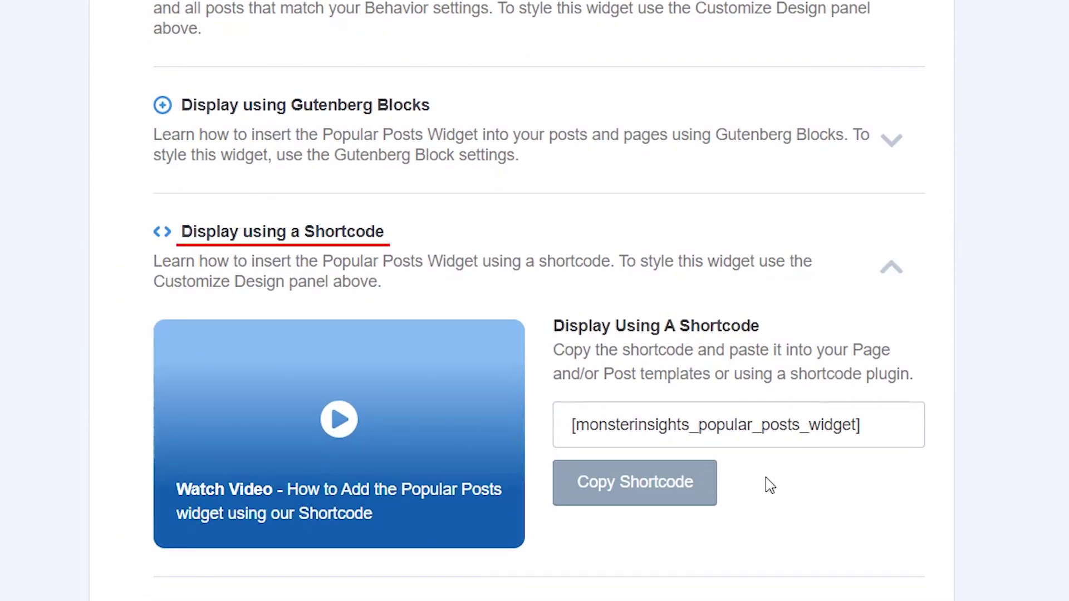
left_click(672, 498)
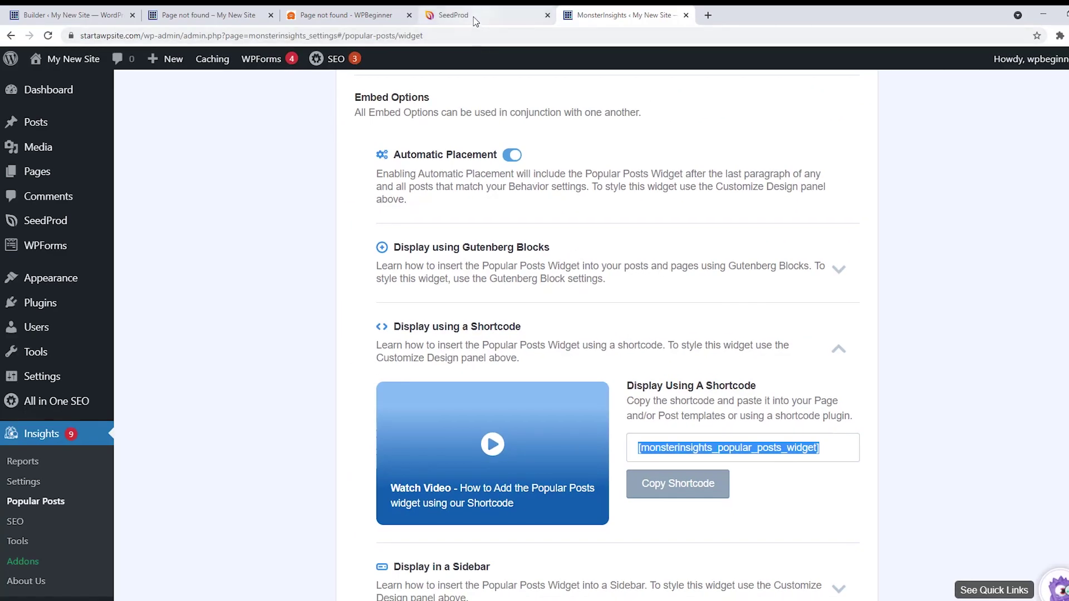
Paste [monsterinsights_popular_posts_widget] into the 404 page's empty shortcode block
left_click(474, 21)
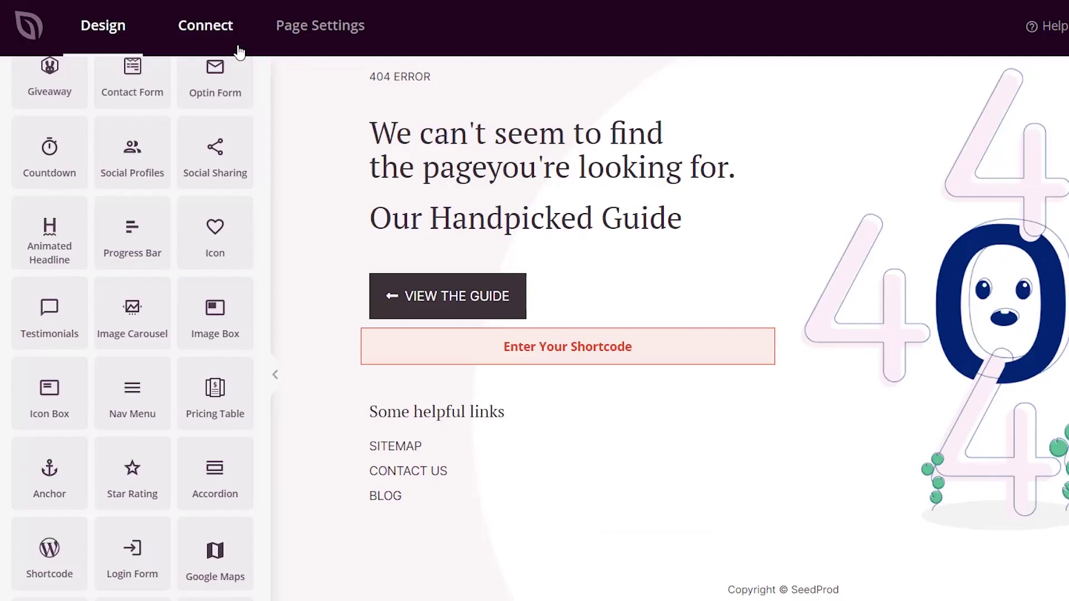
left_click(568, 347)
left_click(89, 275)
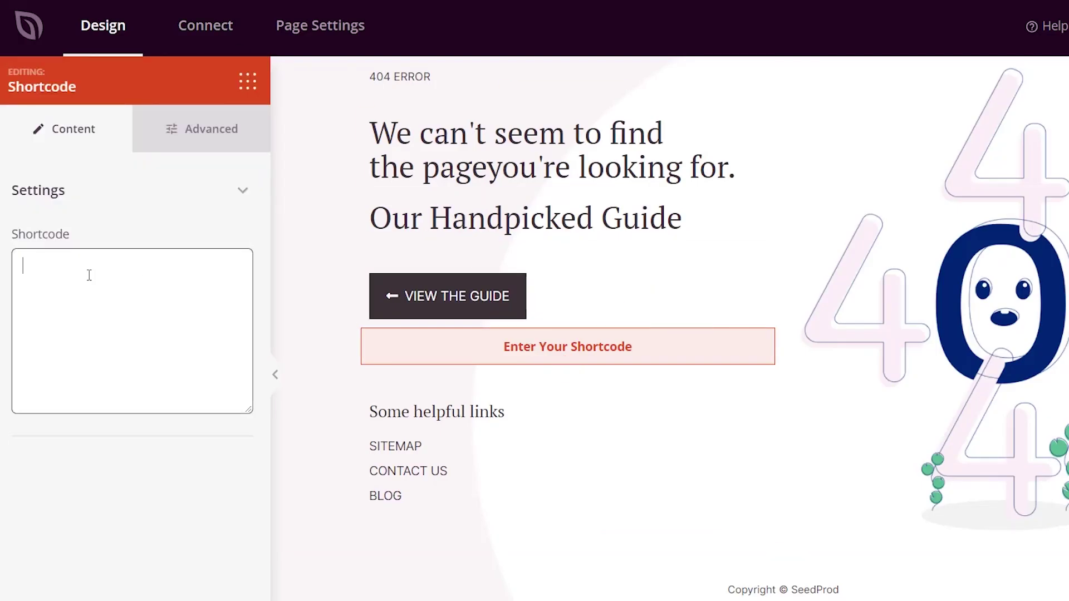
key("ctrl+v")
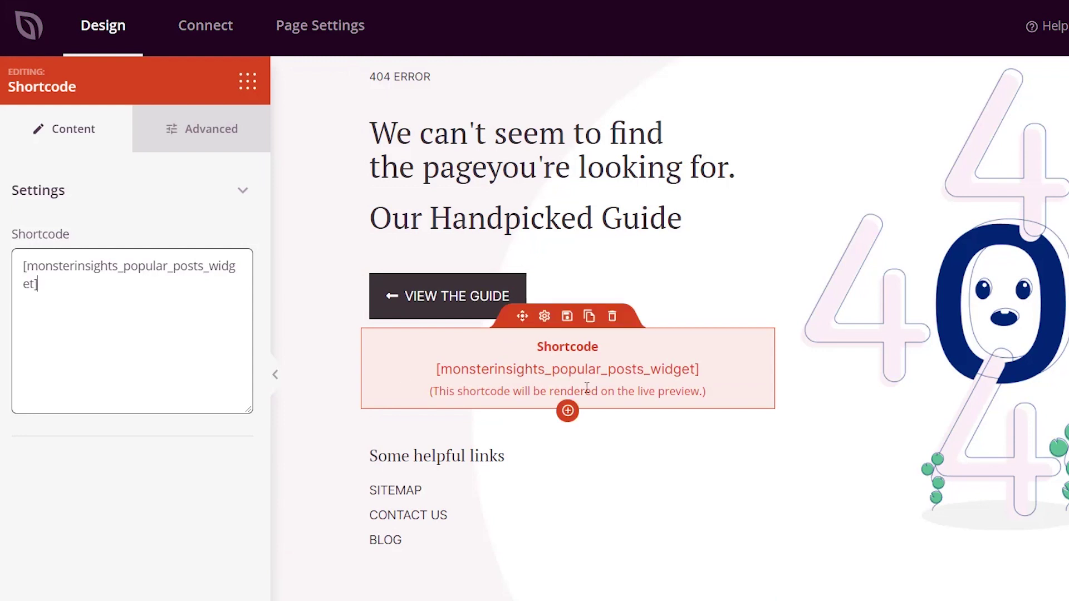
Add a left-aligned 'Our Most Popular Posts' headline above the shortcode block
left_click(245, 81)
left_click_drag(48, 245, 528, 359)
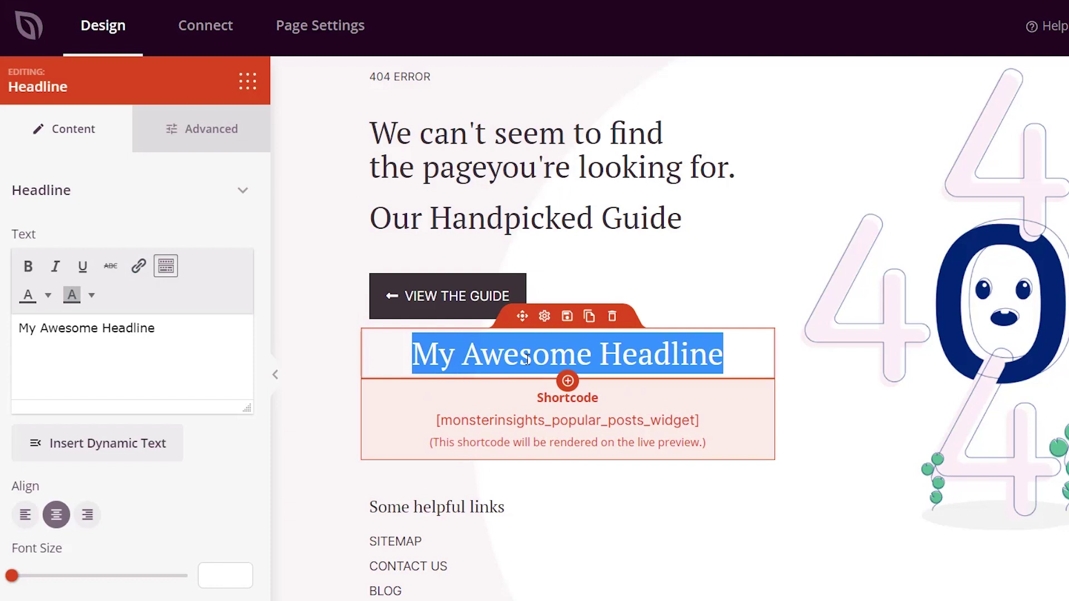
type("Our Most Popular Posts")
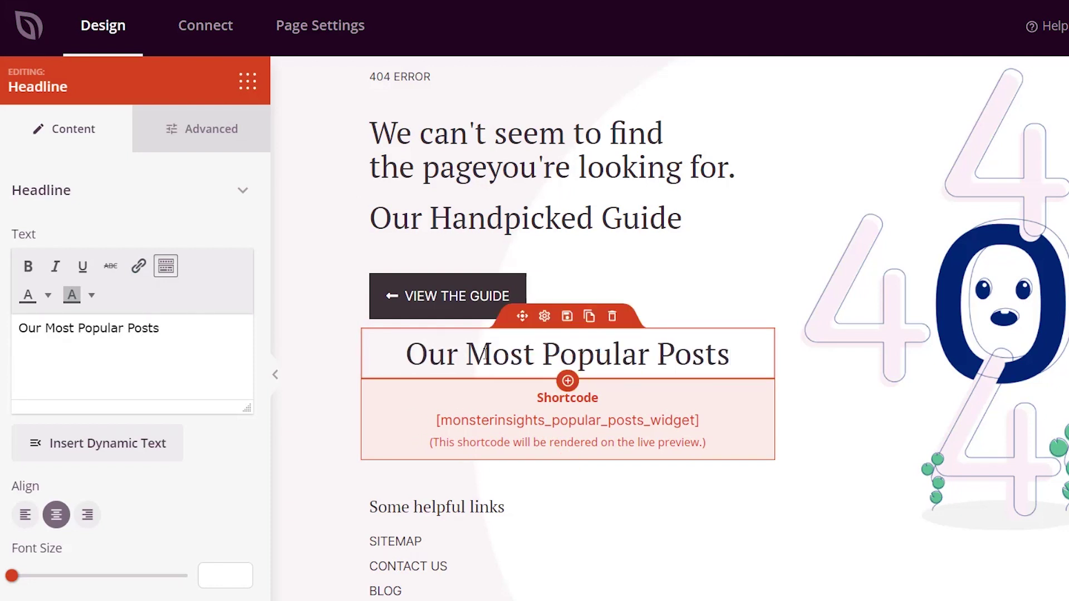
left_click(25, 515)
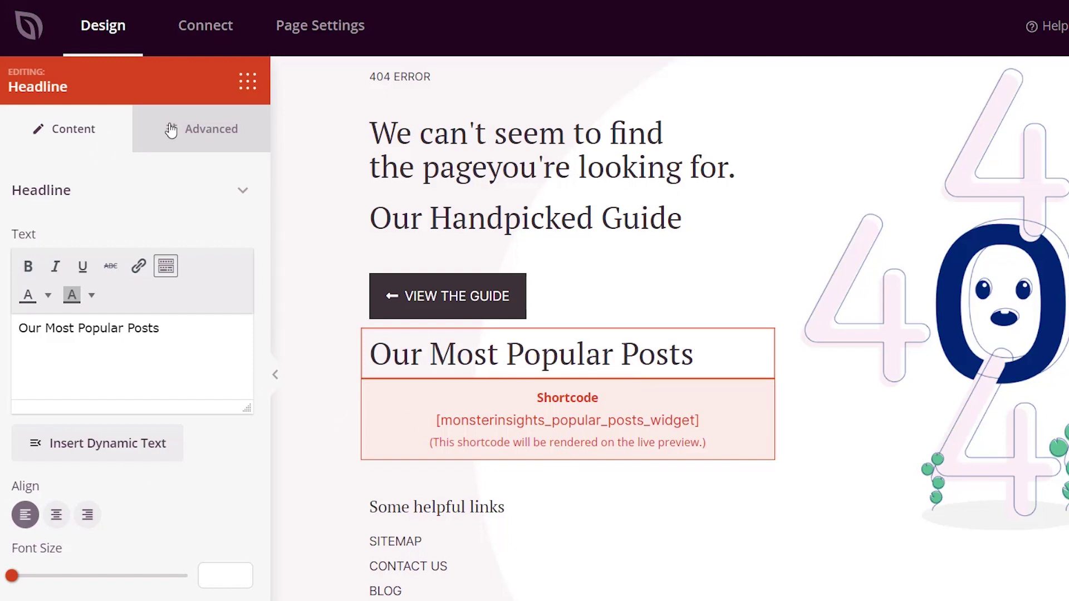
left_click(251, 85)
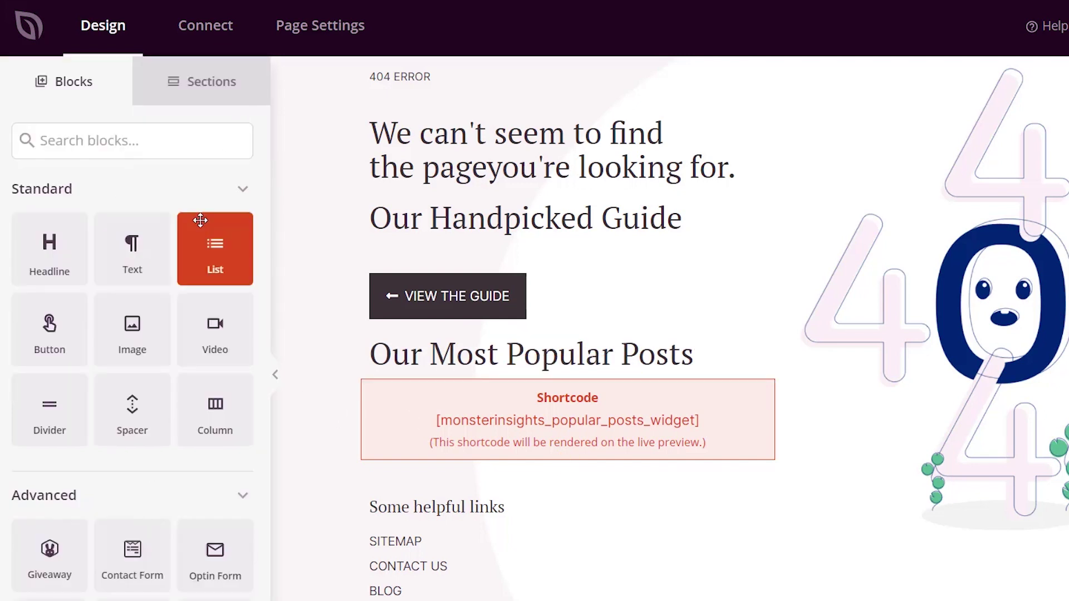
Add a 'Contact Us' headline below the shortcode block
left_click_drag(34, 253, 483, 502)
triple_click(483, 488)
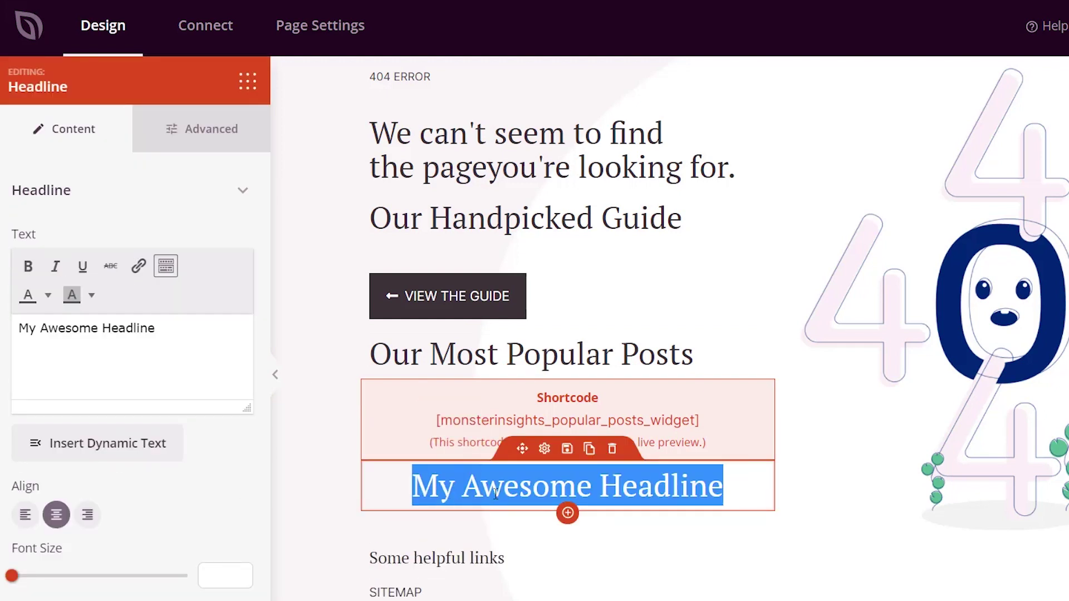
type("Contact Us")
left_click(311, 390)
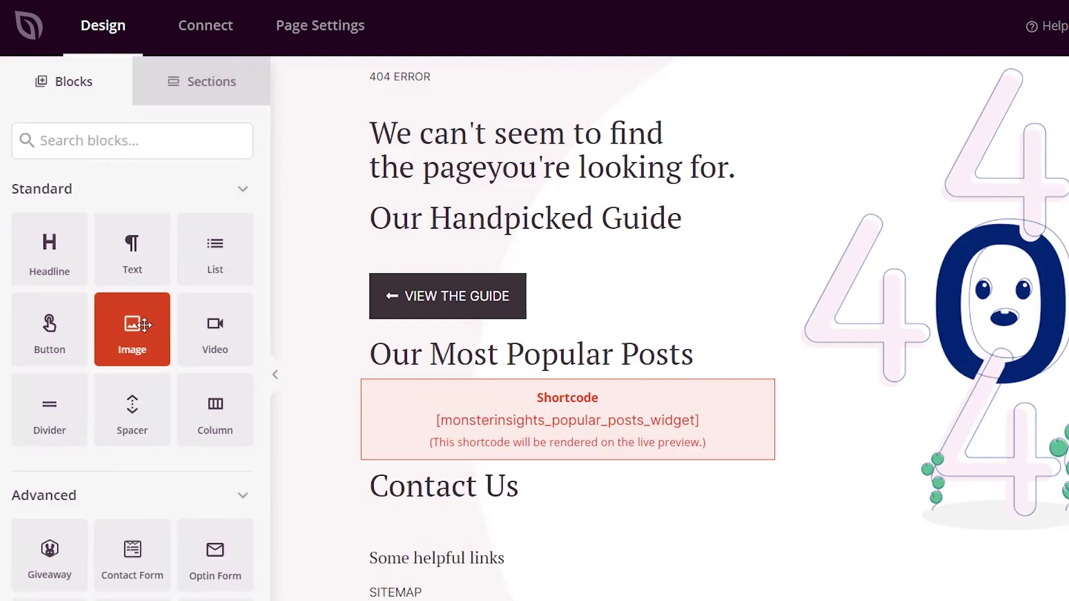
Place a Contact Form block under the headline using the 'Contact Us' form
left_click(81, 154)
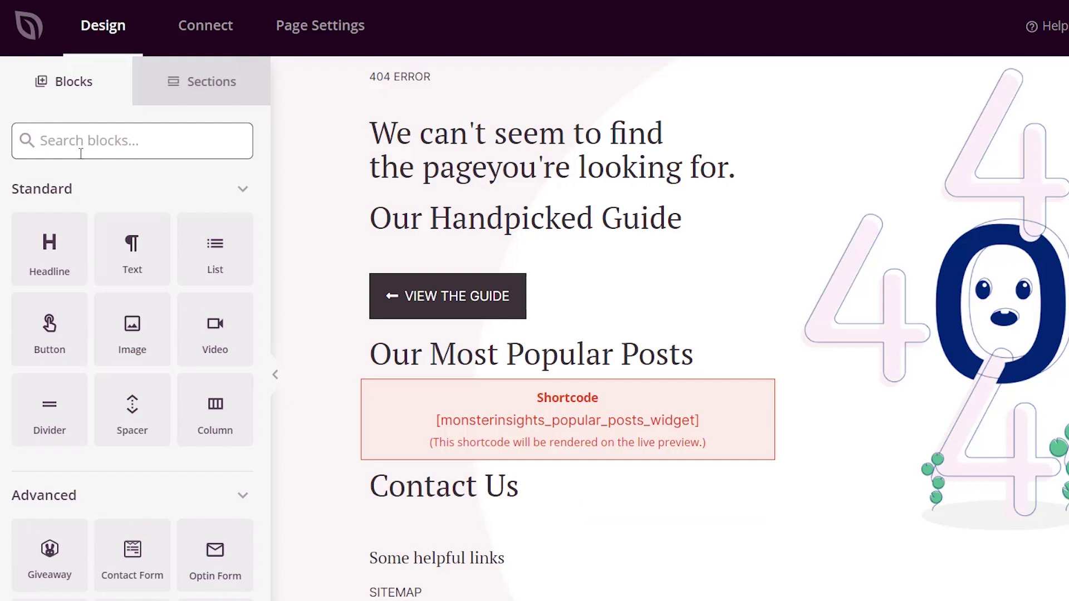
type("con")
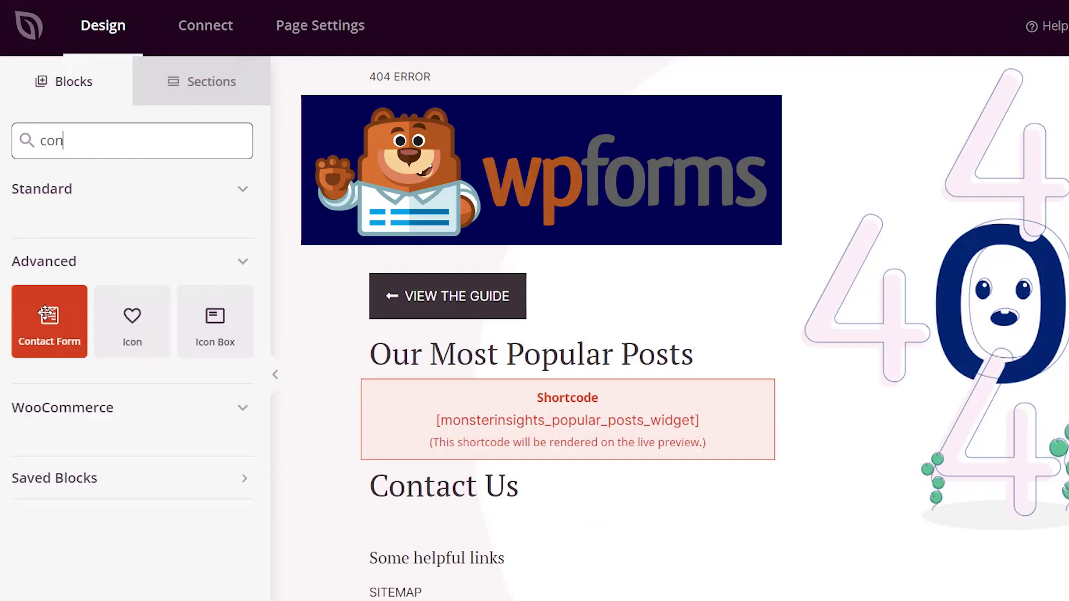
left_click_drag(55, 317, 518, 538)
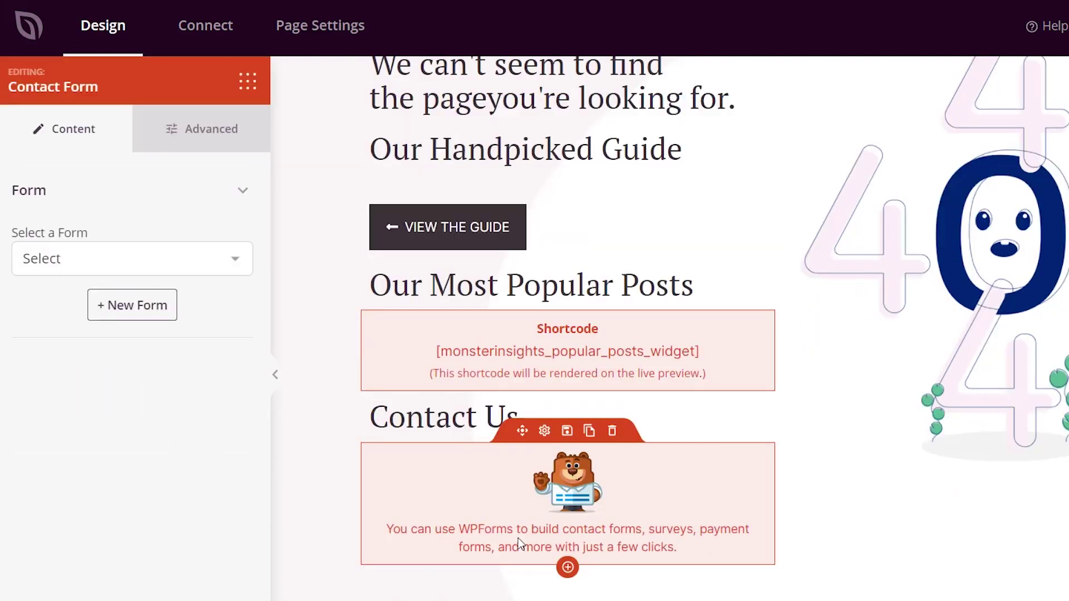
left_click(518, 538)
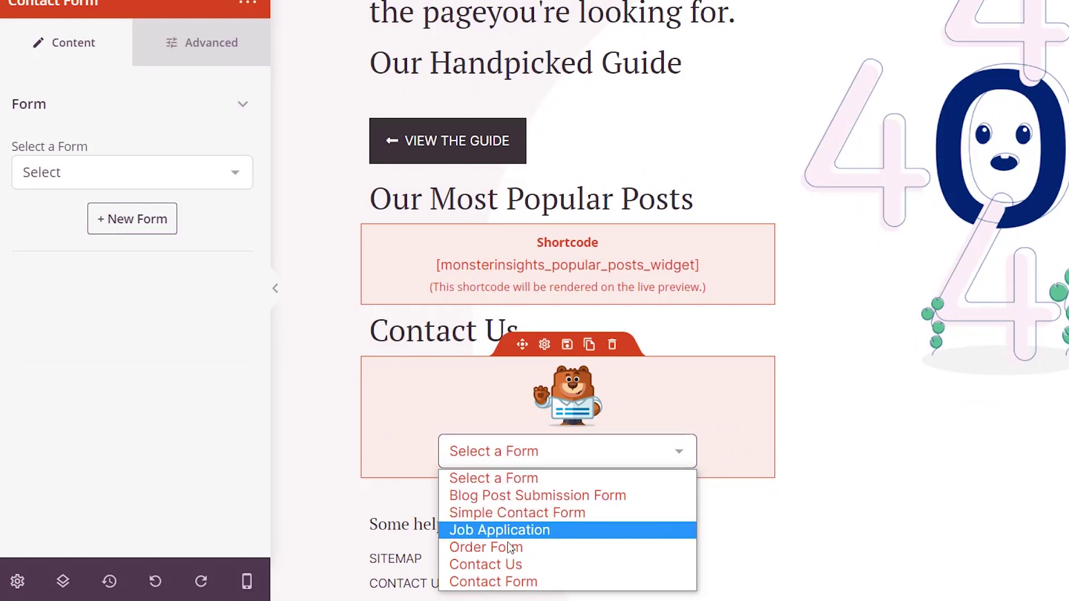
left_click(504, 564)
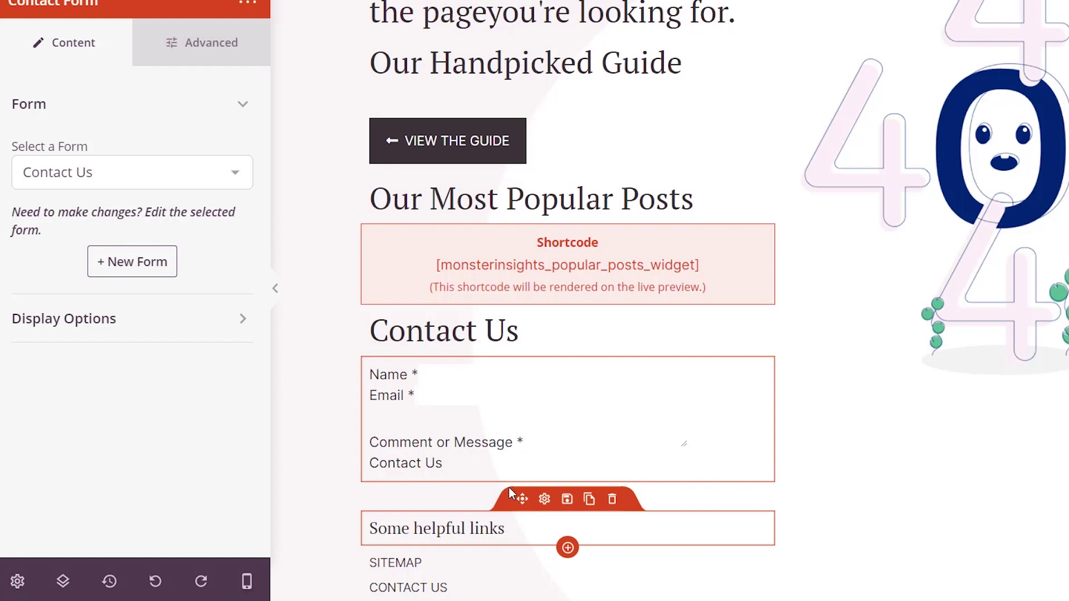
Review the main headline and SeedProd logo settings in the 404 design
scroll(506, 490, "down", 3)
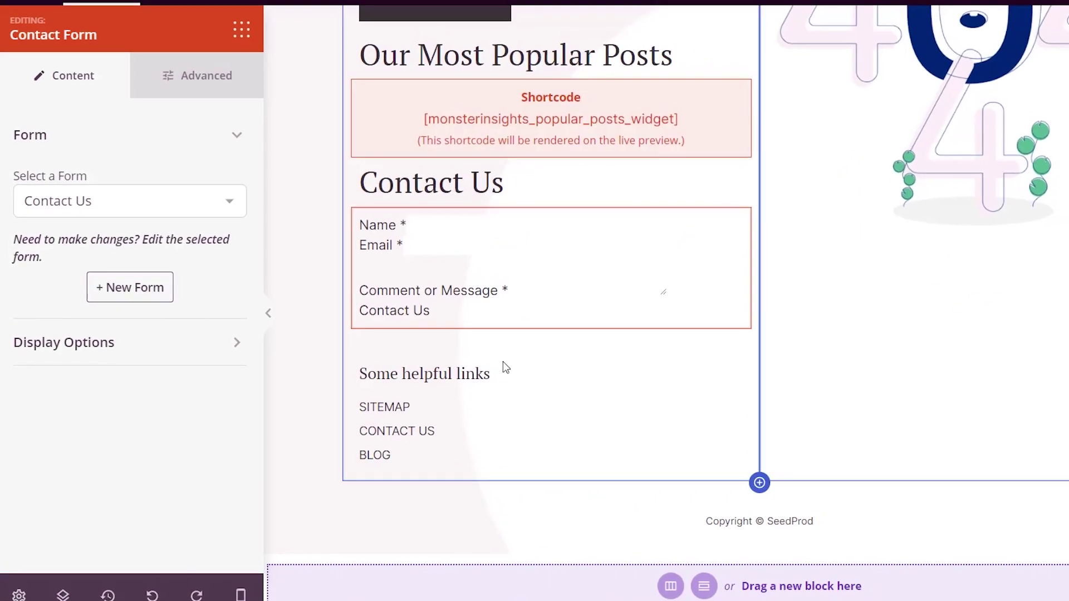
scroll(504, 364, "up", 6)
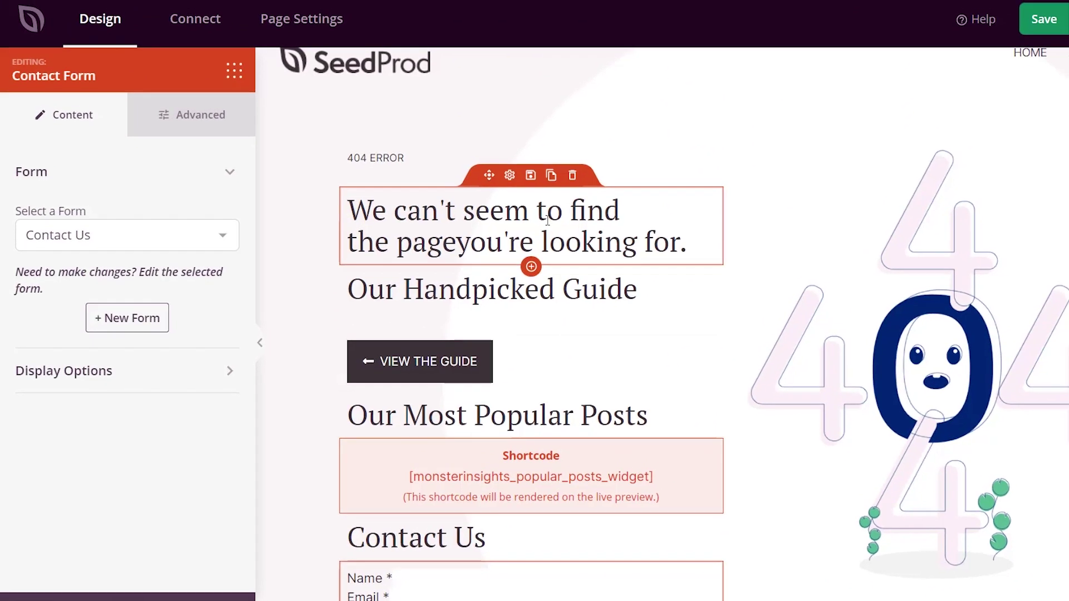
left_click(543, 227)
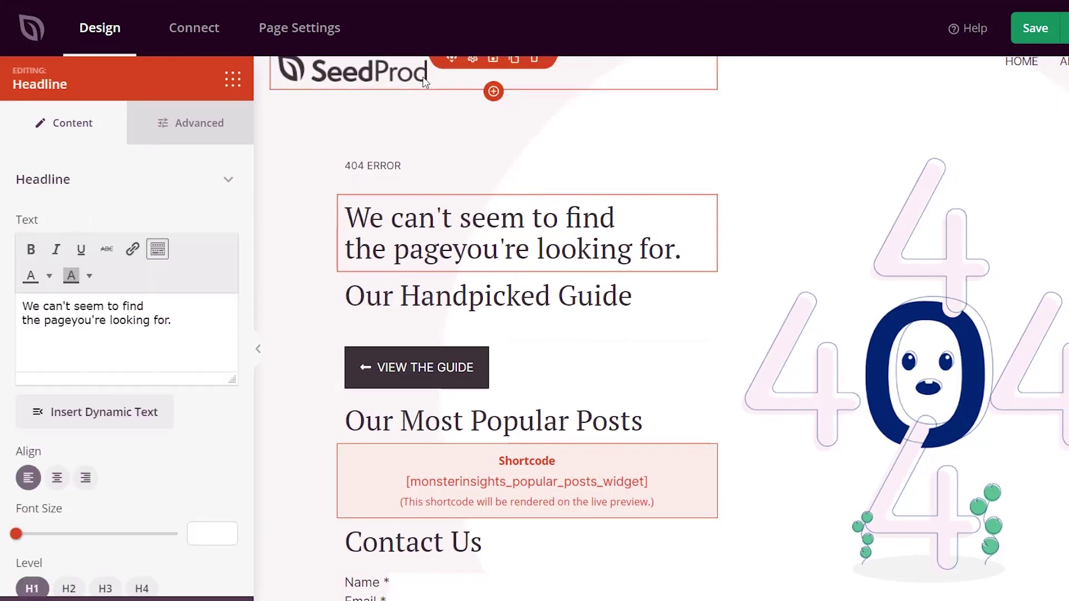
scroll(463, 122, "up", 1)
left_click(367, 104)
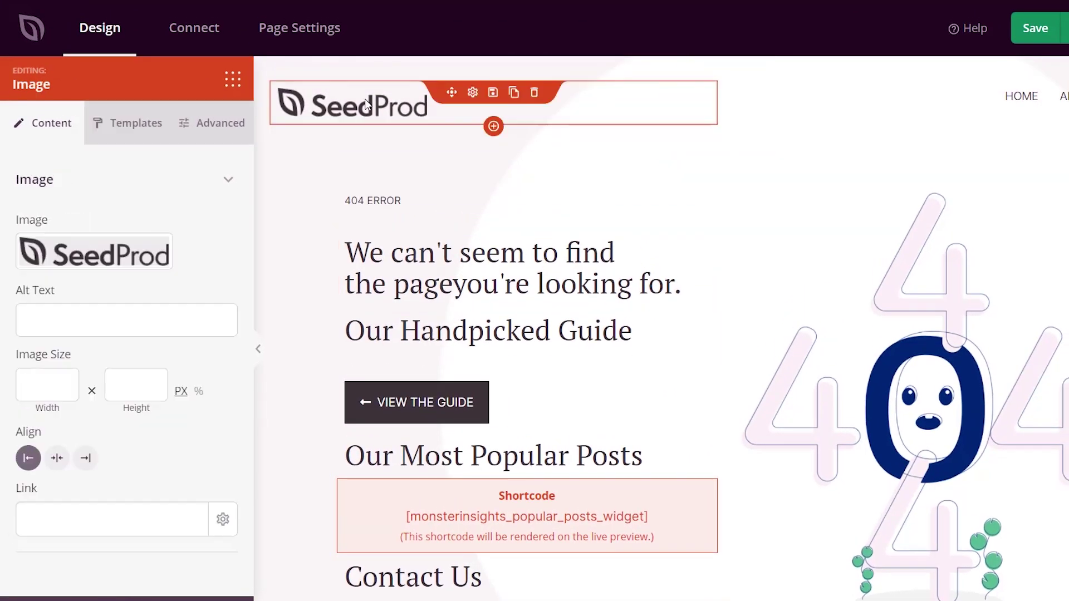
left_click(279, 341)
scroll(279, 341, "down", 7)
scroll(279, 341, "up", 5)
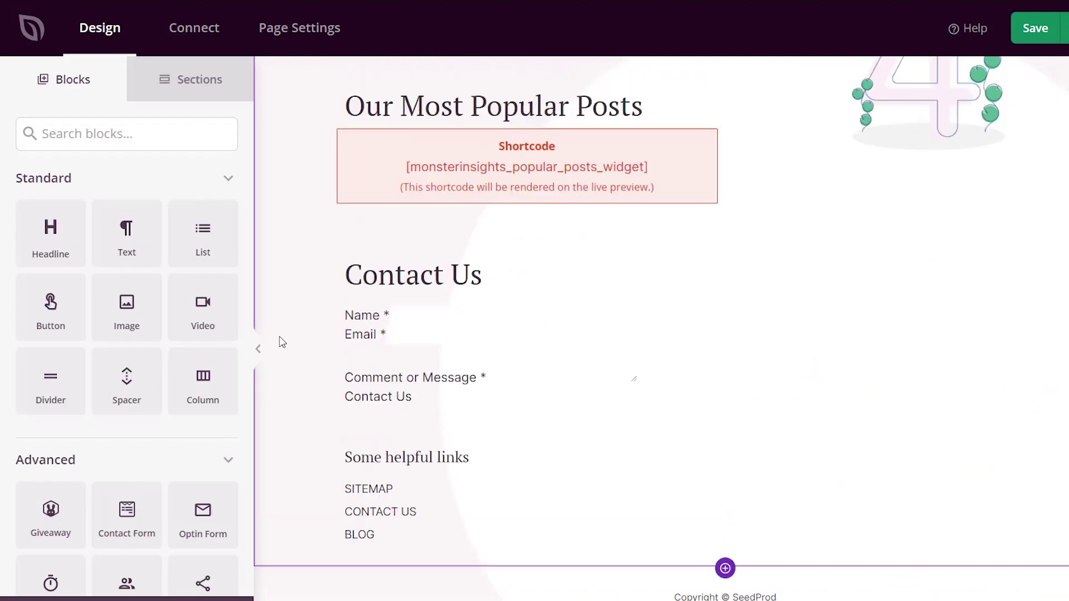
scroll(281, 342, "up", 5)
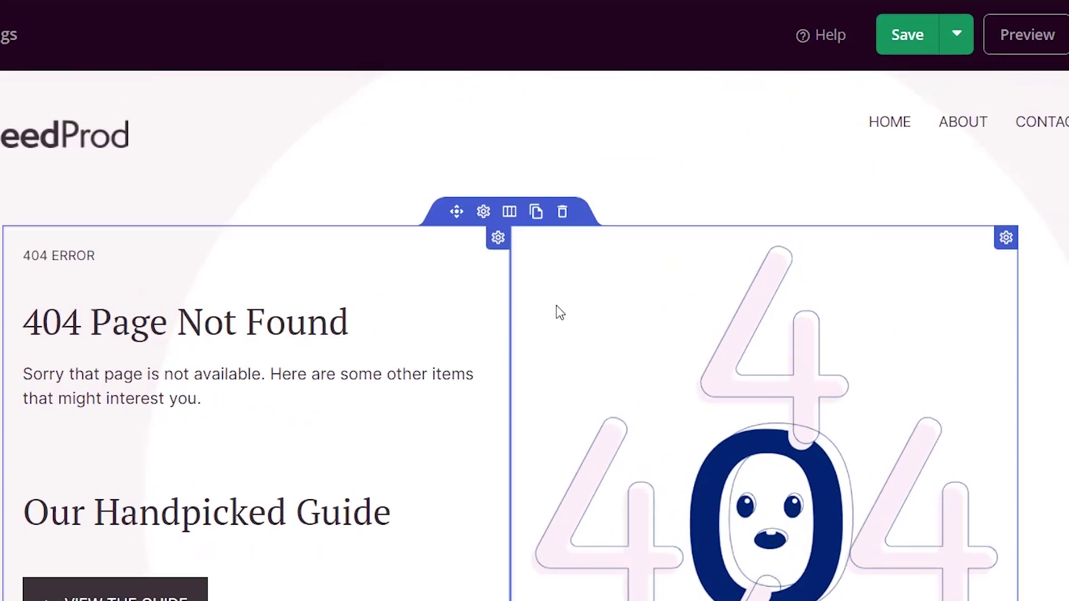
Save the 404 page and publish it from the Save dropdown
left_click(852, 46)
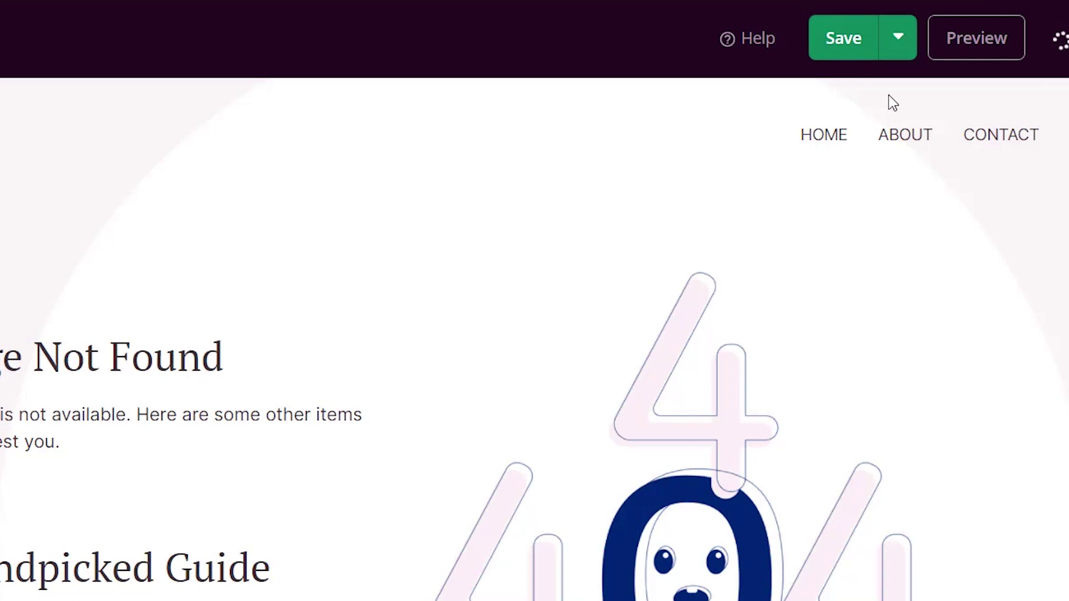
left_click(900, 52)
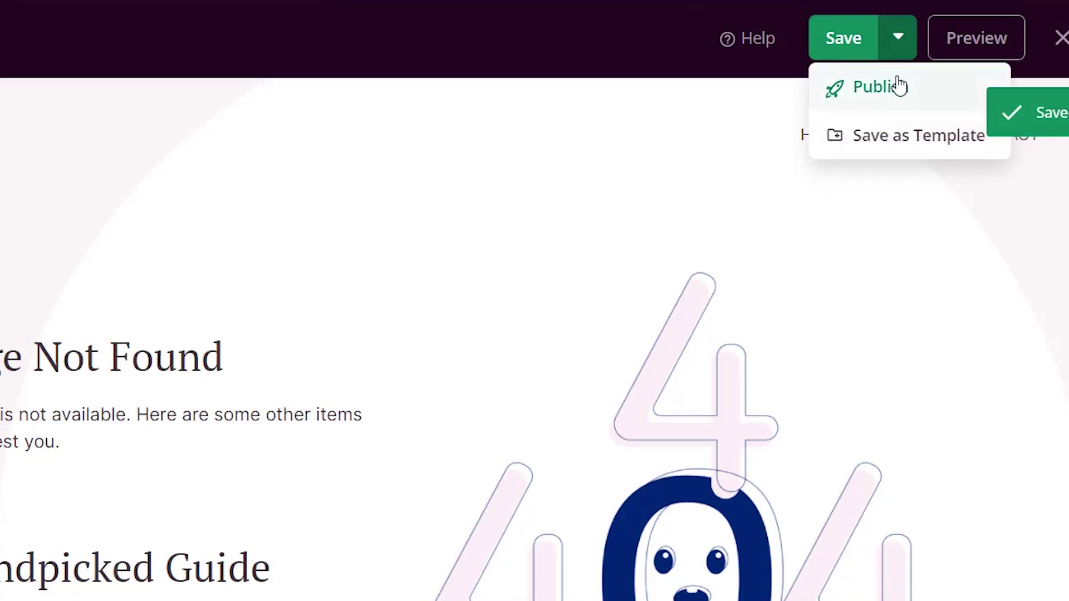
left_click(897, 88)
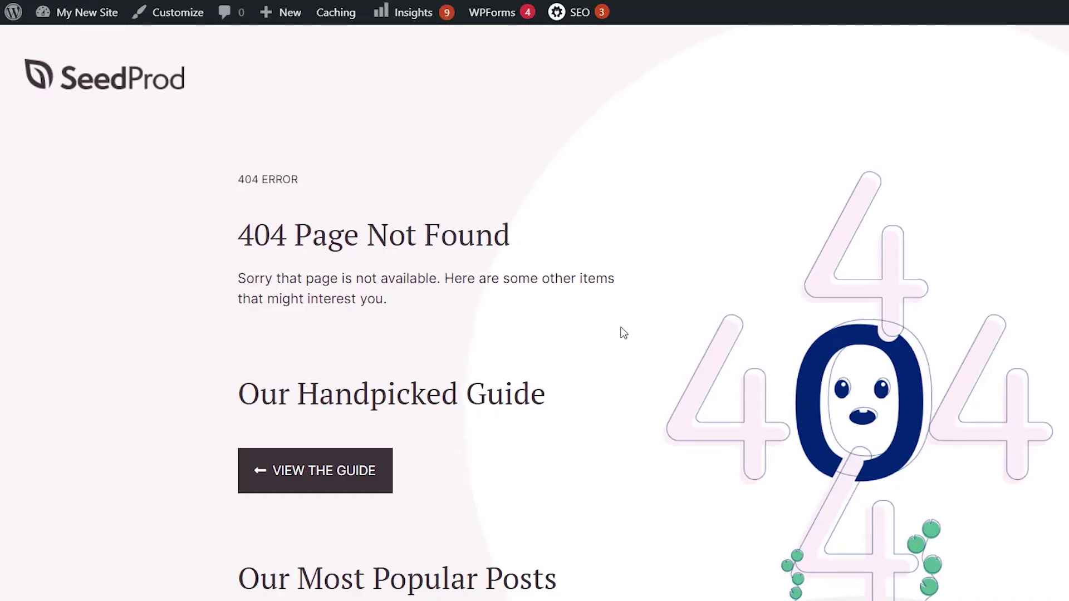
Scroll the live 404 page to check the three popular posts and Contact Us form
scroll(624, 333, "down", 5)
scroll(624, 333, "down", 4)
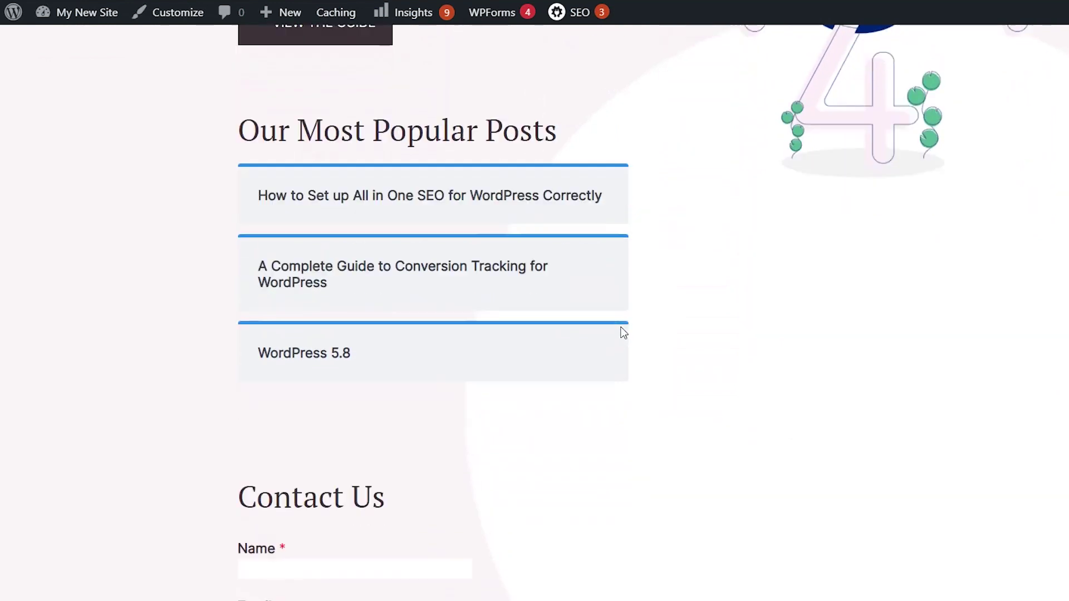
scroll(624, 333, "down", 2)
scroll(624, 332, "down", 5)
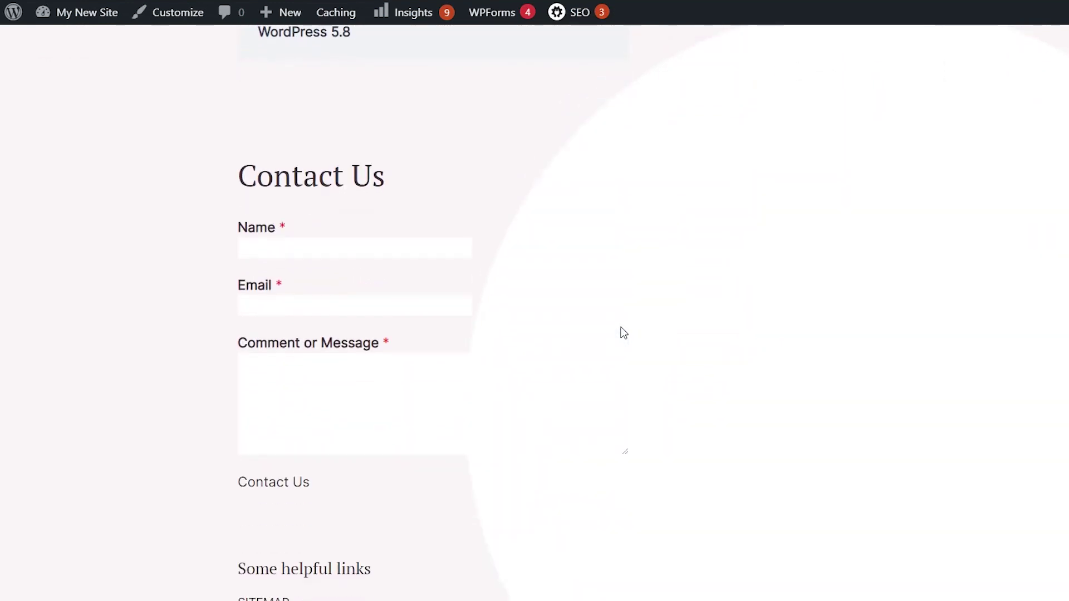
scroll(623, 333, "up", 7)
scroll(623, 333, "up", 8)
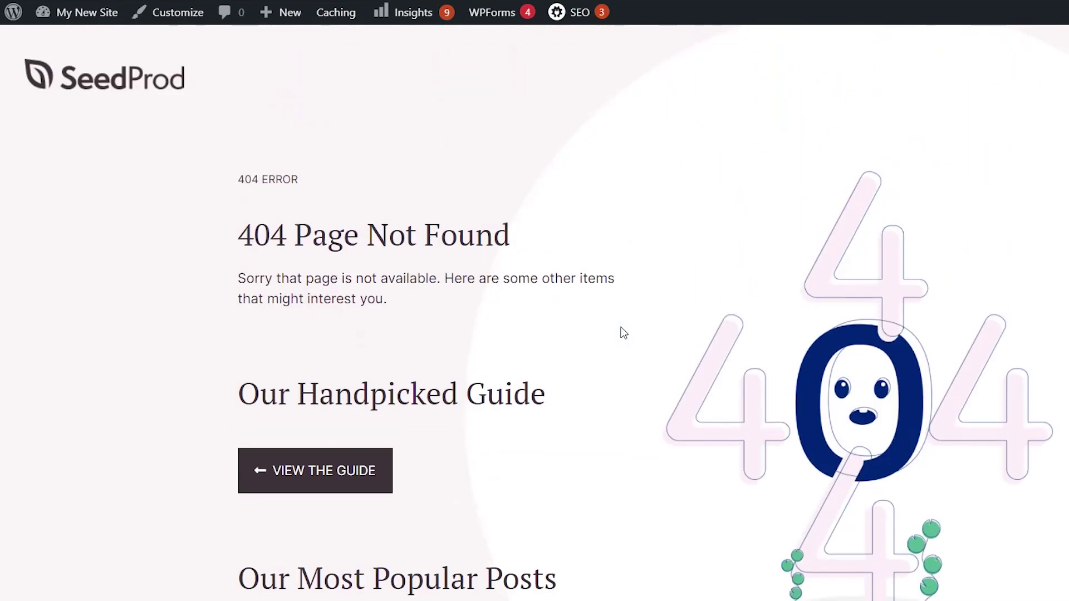
scroll(622, 332, "down", 5)
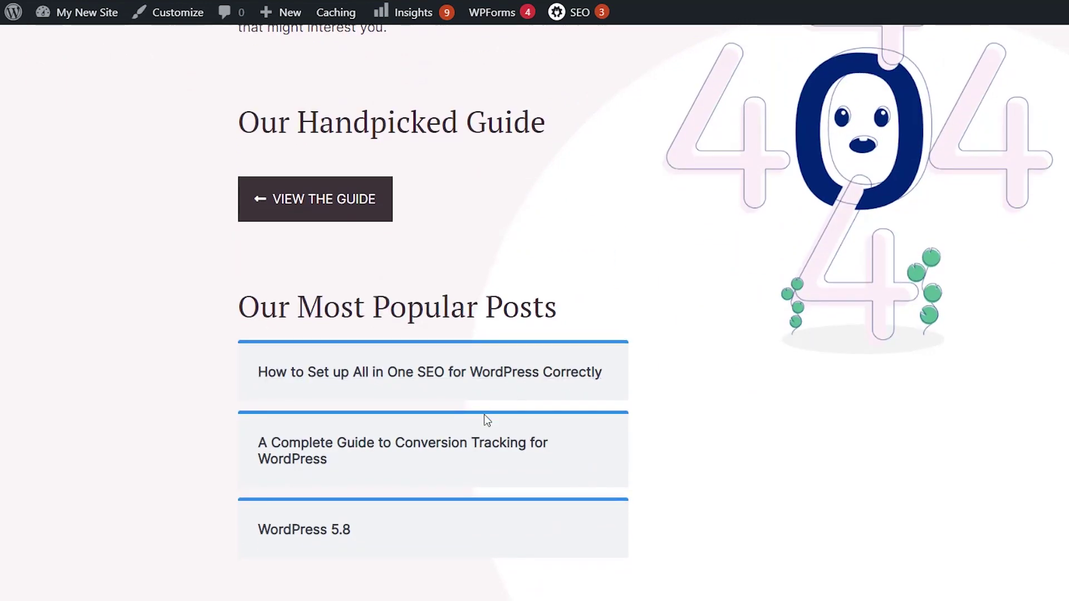
scroll(481, 426, "down", 1)
scroll(480, 432, "down", 3)
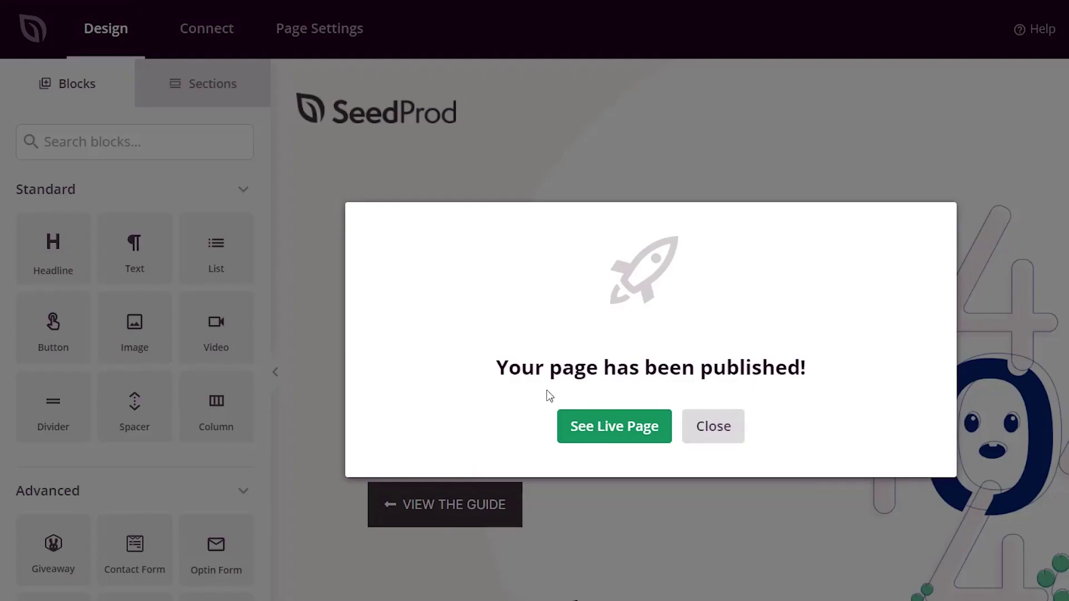
Set the 404 Page to Active and test it with the made-up address /posdflj
left_click(713, 426)
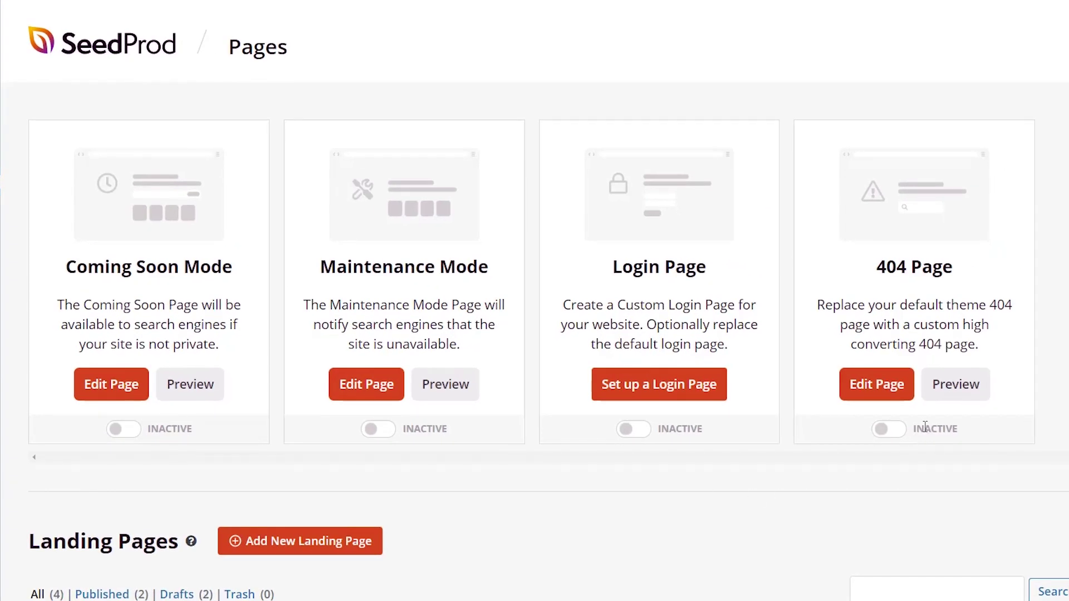
left_click(892, 430)
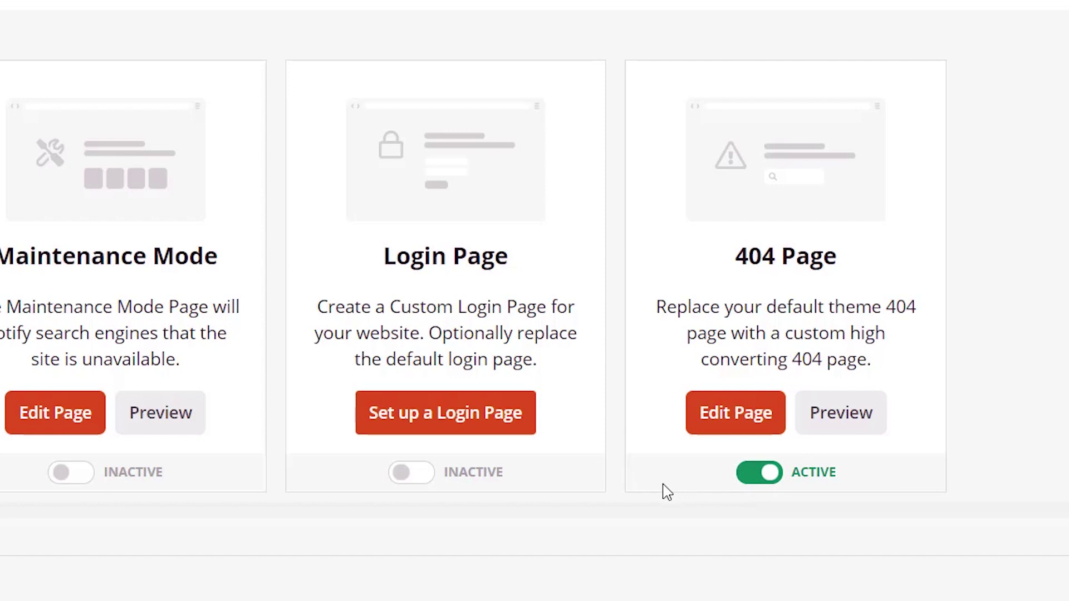
left_click(127, 14)
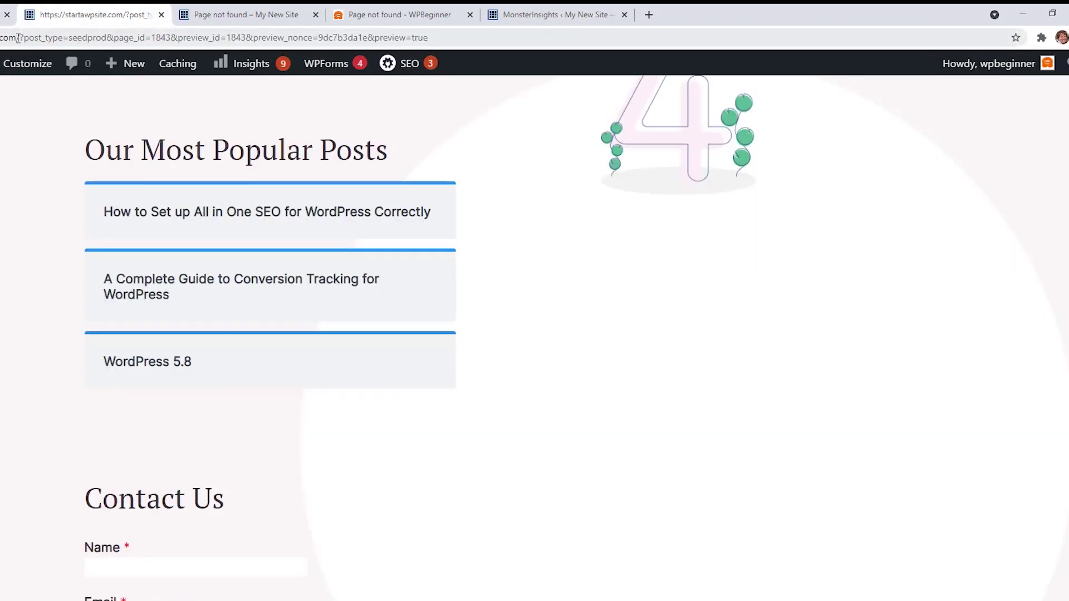
left_click_drag(18, 37, 670, 35)
type("/posdflj")
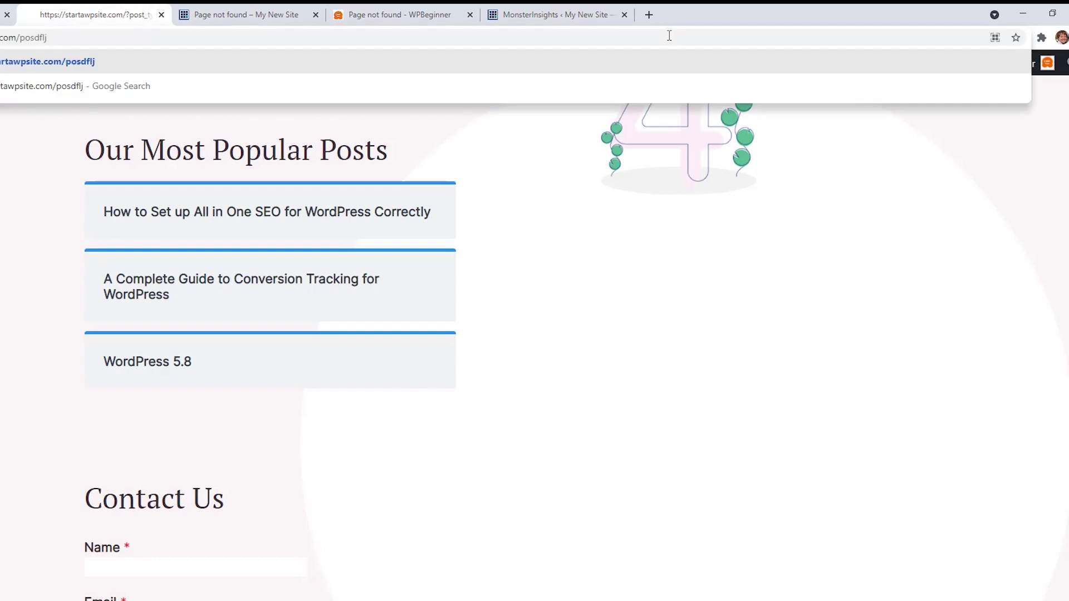
key("Return")
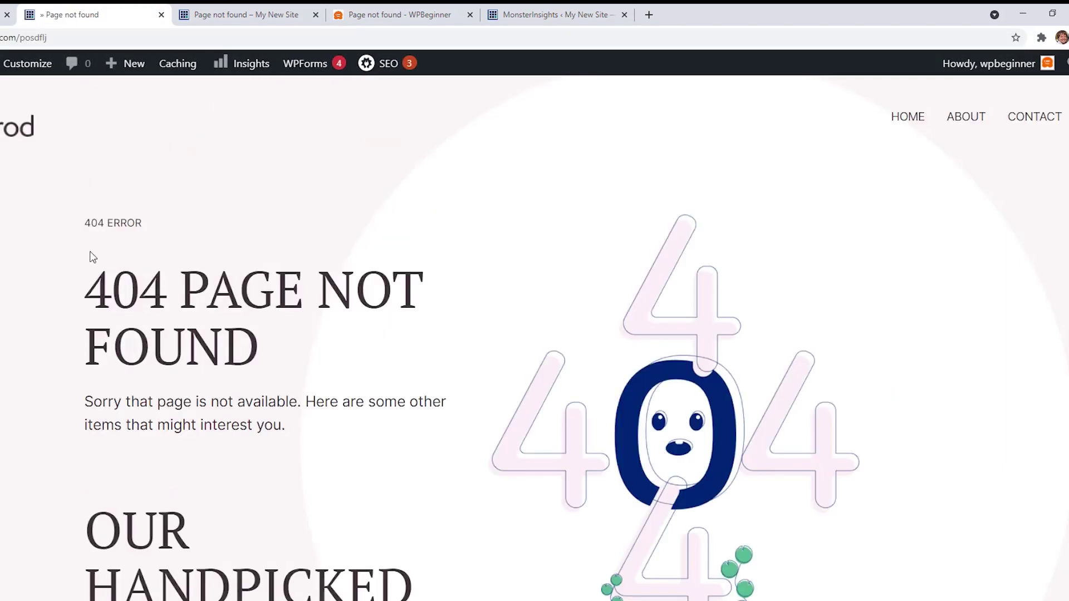
scroll(69, 281, "down", 3)
Scroll WPBeginner's Method 2 down to the Display Random Posts on 404 Page snippet
scroll(70, 287, "down", 5)
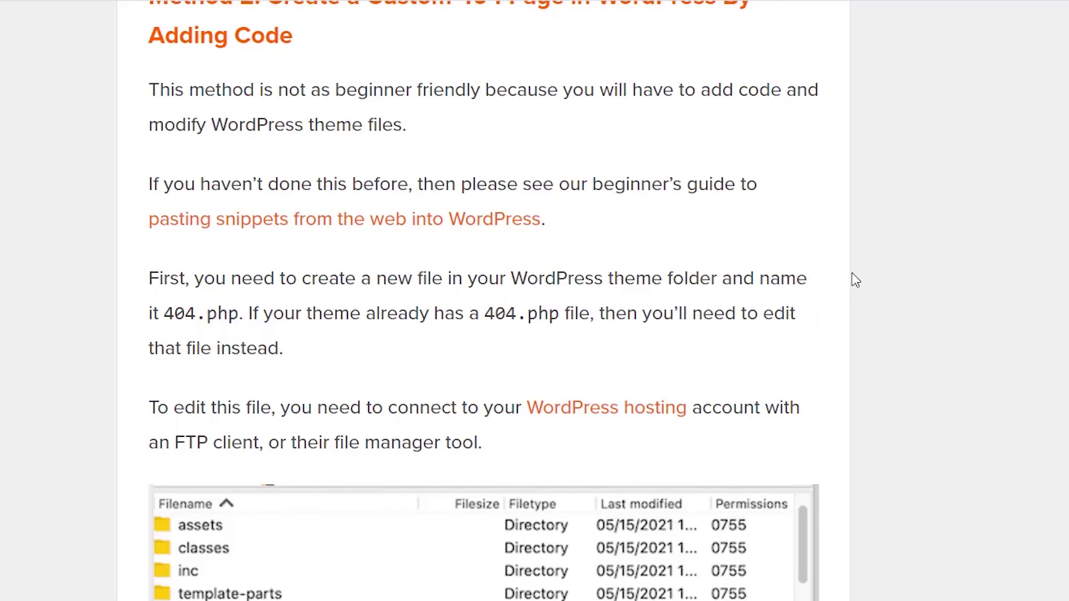
scroll(854, 279, "up", 2)
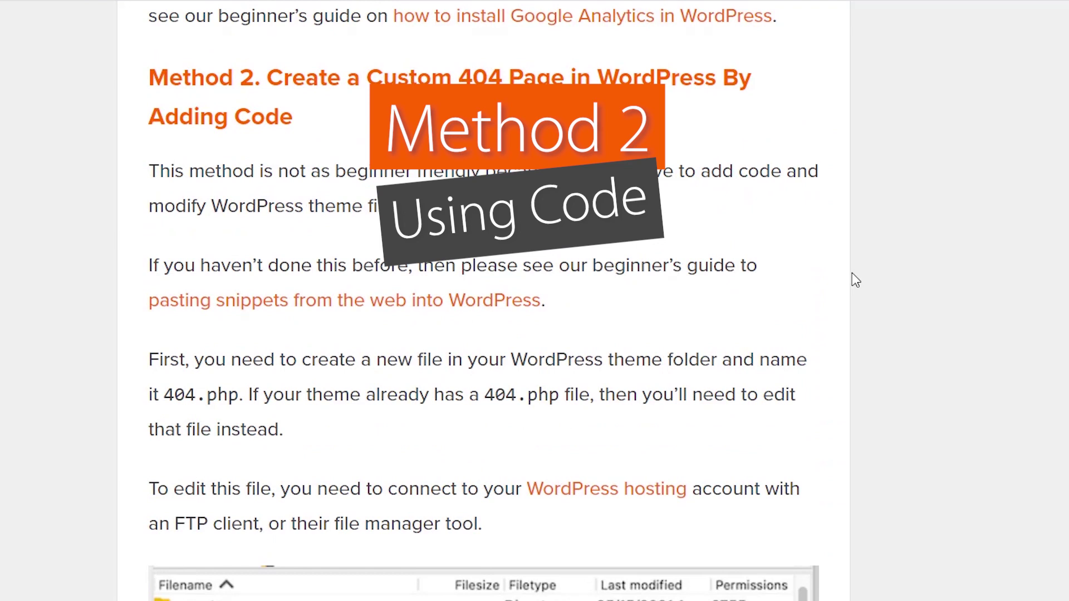
scroll(852, 273, "down", 5)
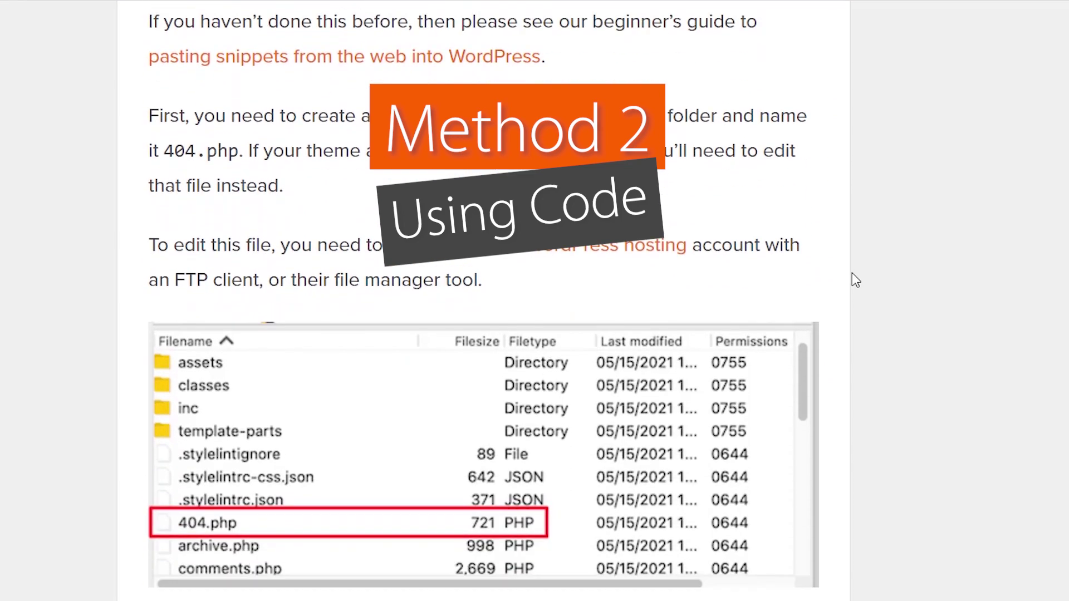
scroll(852, 273, "down", 8)
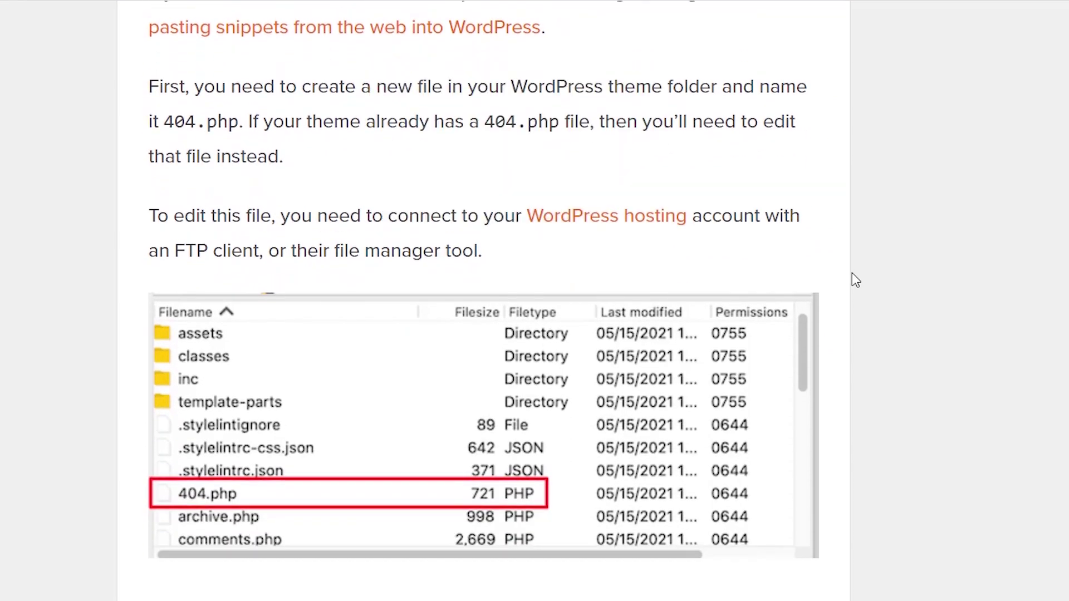
scroll(852, 274, "down", 7)
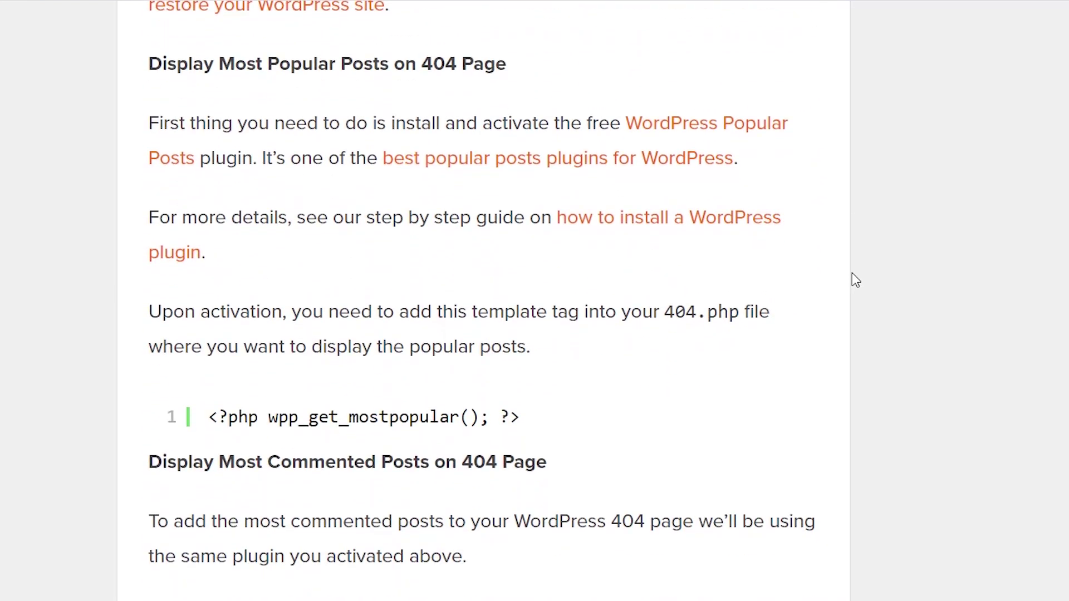
scroll(856, 280, "down", 5)
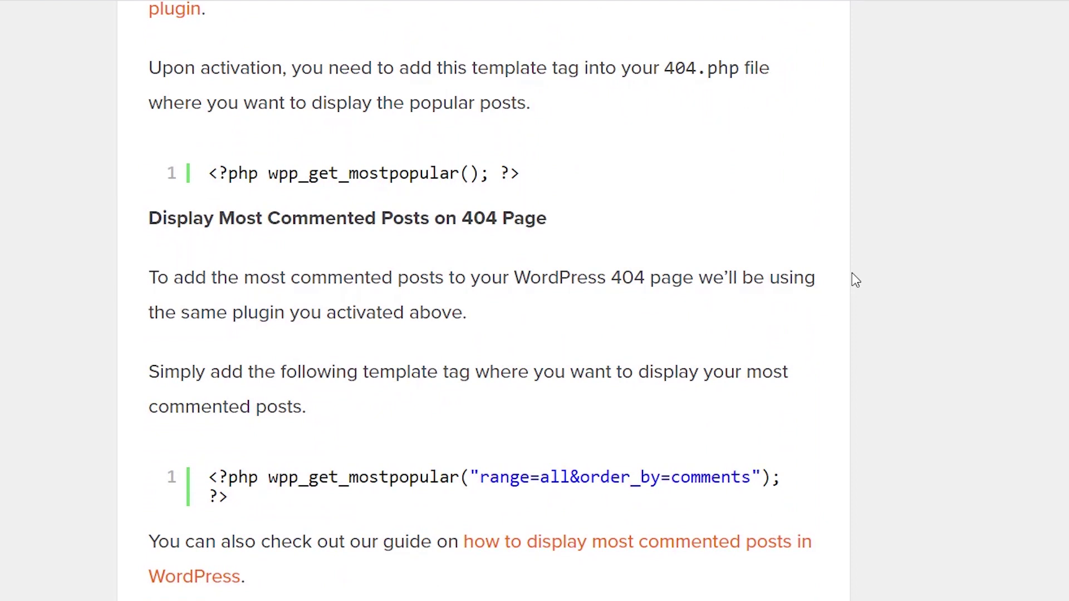
scroll(856, 280, "down", 6)
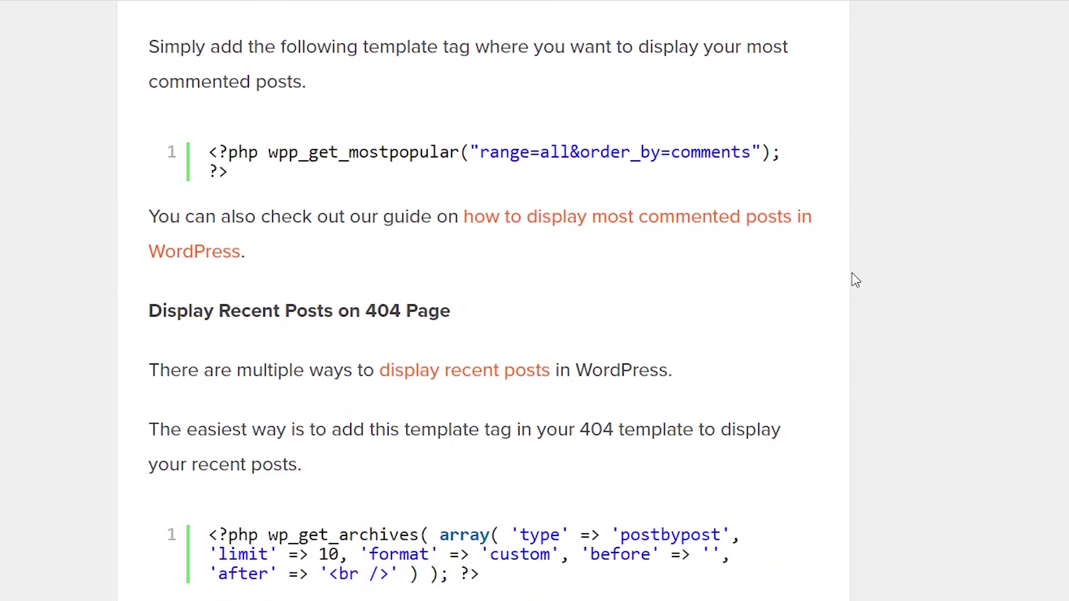
scroll(856, 280, "down", 5)
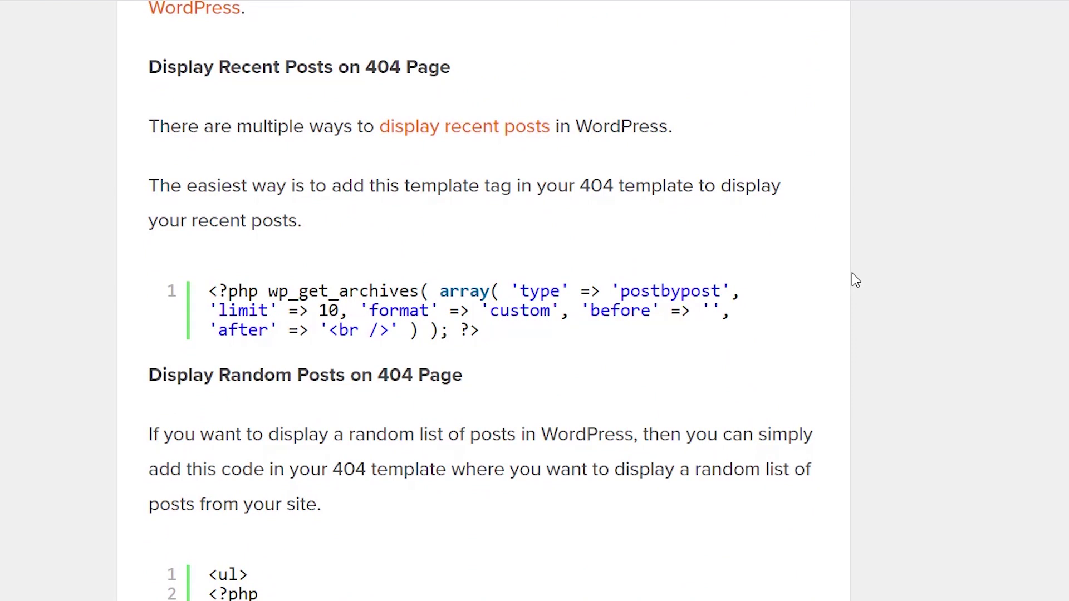
scroll(856, 280, "down", 5)
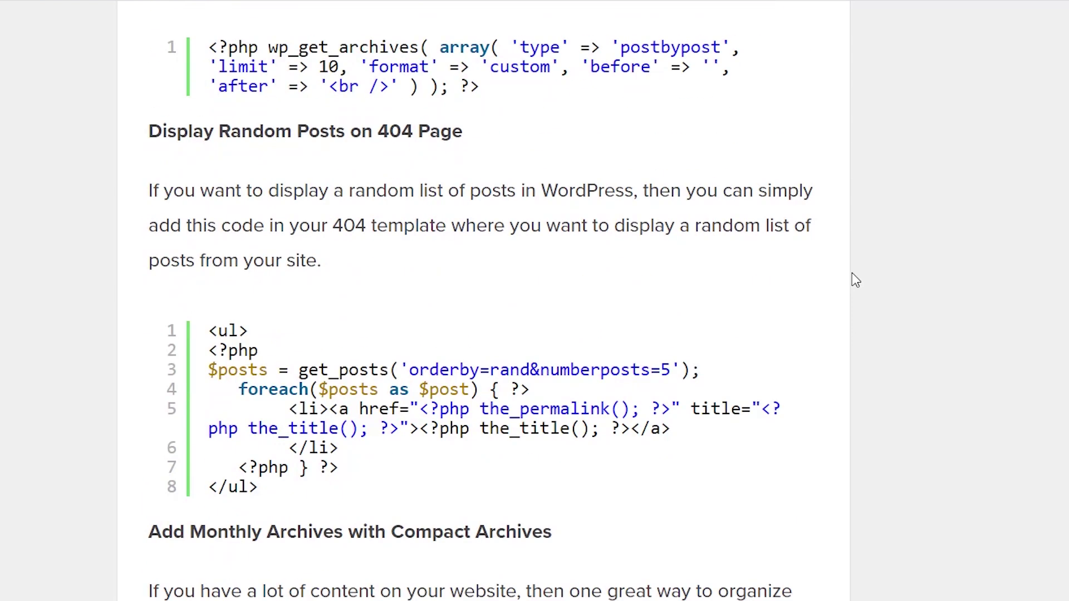